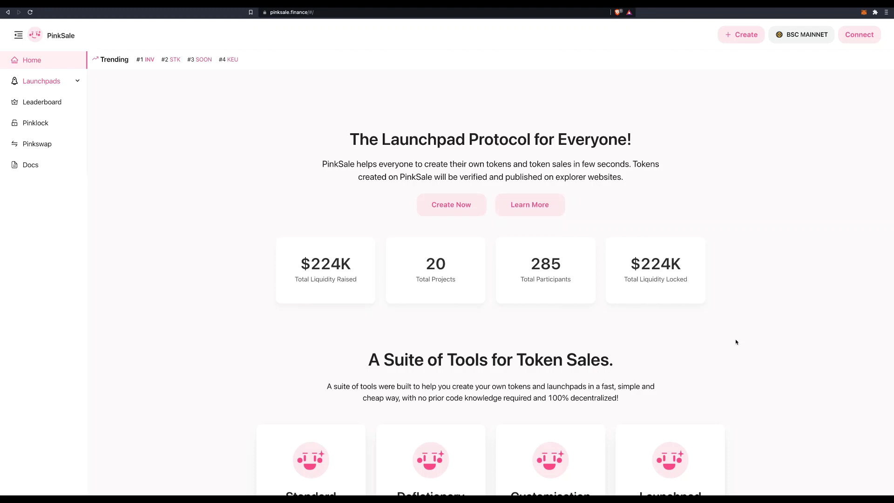
Connect the MetaMask wallet to PinkSale and check the connected account's menu.
scroll(209, 186, down, 1)
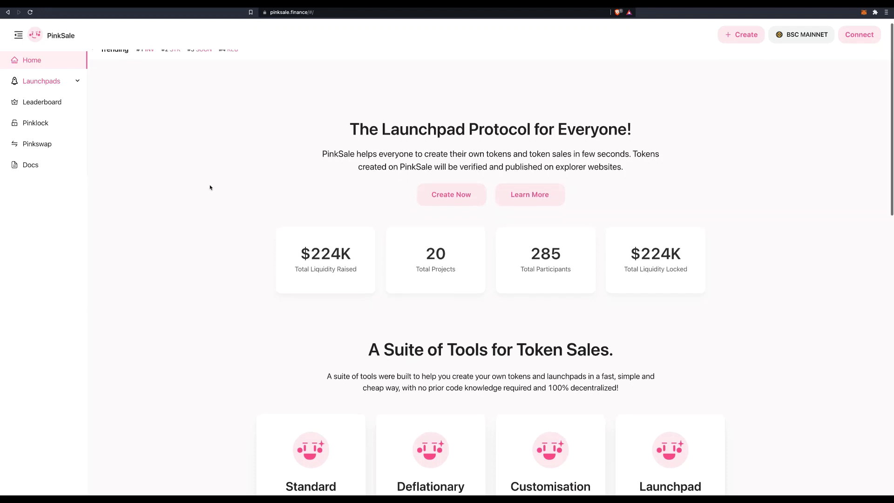
scroll(209, 186, up, 1)
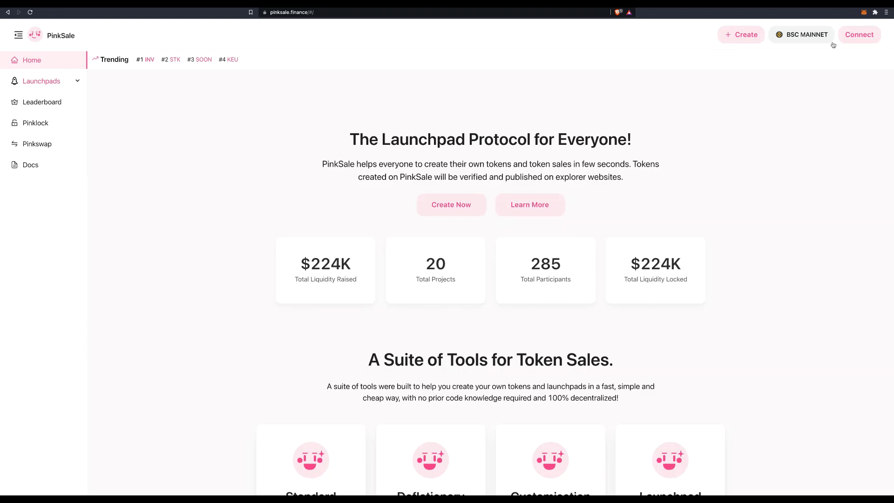
click(856, 40)
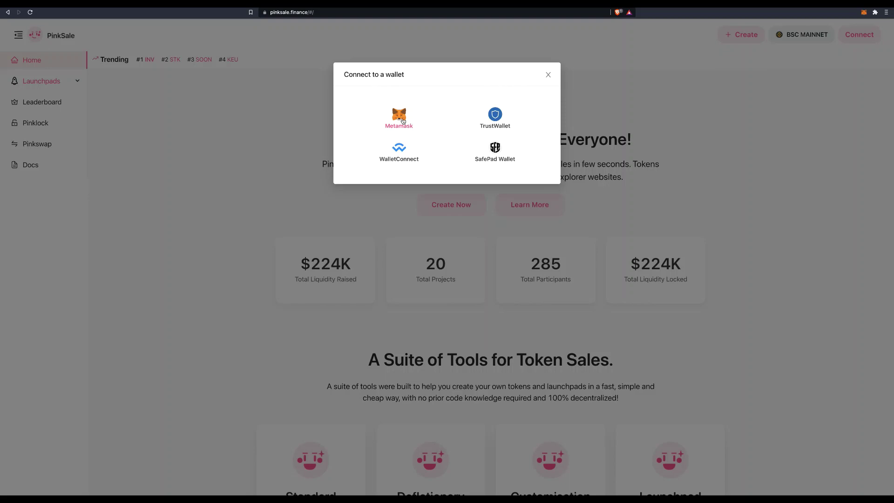
click(399, 117)
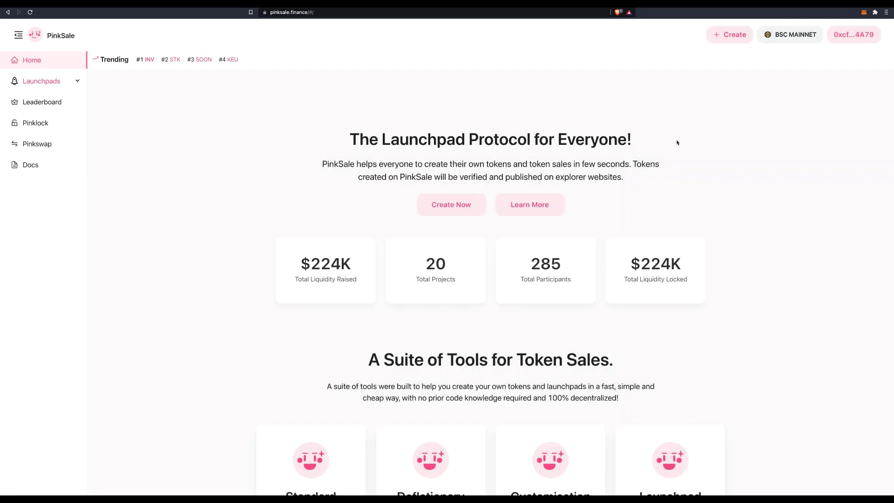
click(847, 44)
click(835, 57)
Start a new Fair Launch from the Create menu.
click(733, 39)
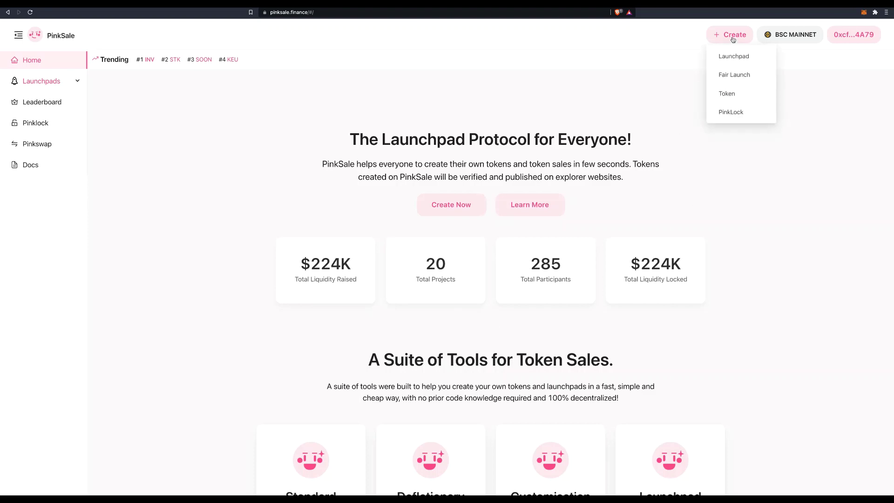
click(734, 75)
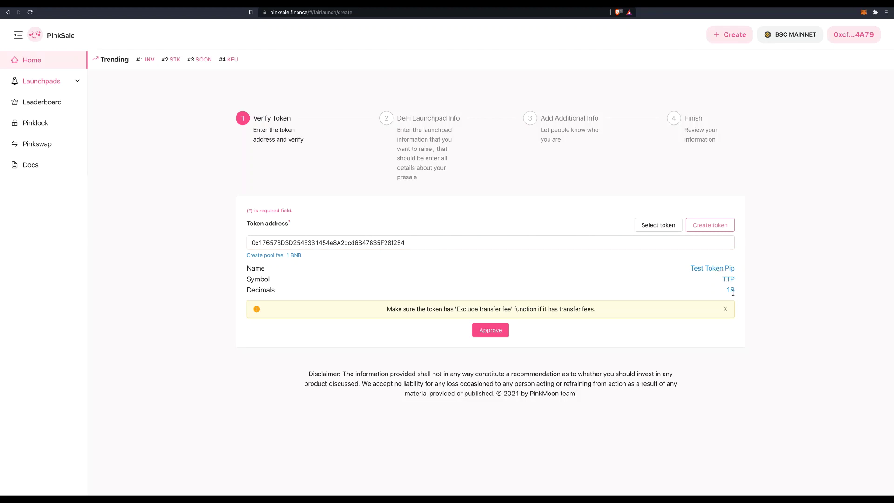
Copy the TTP token address and check the ImgBB logo tab before returning.
double_click(341, 243)
key(ctrl+c)
right_click(342, 243)
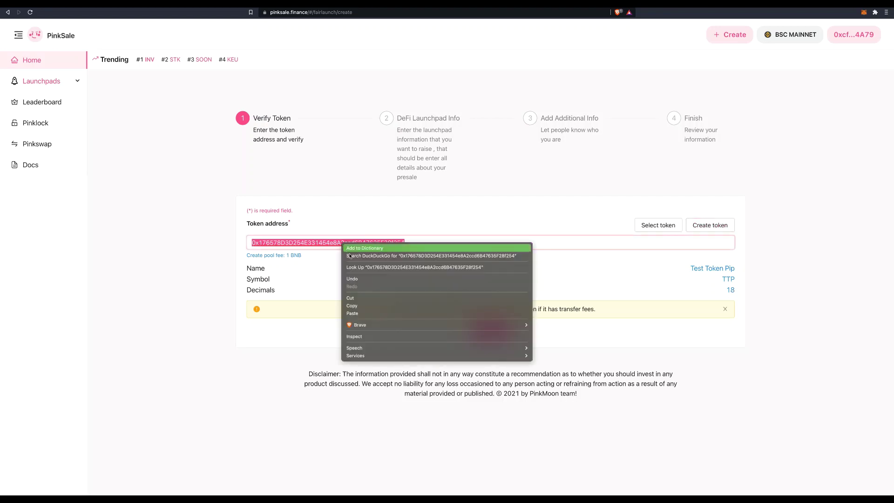
click(352, 305)
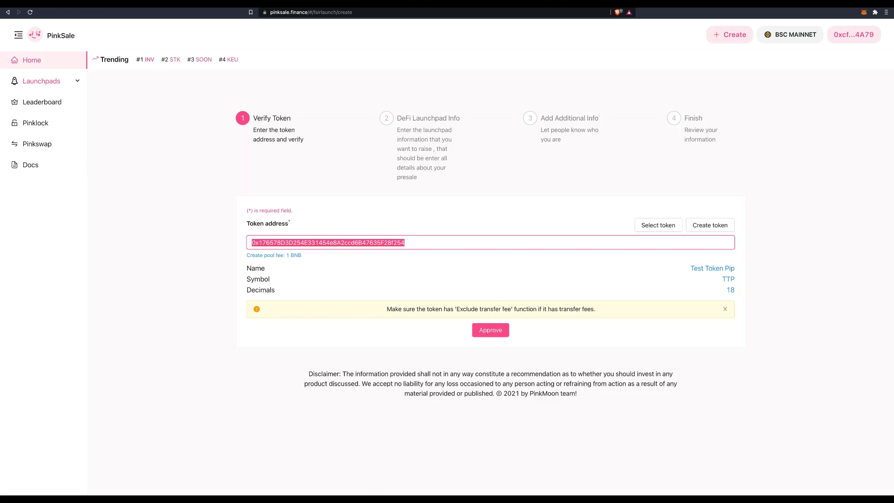
key(ctrl+t)
key(ctrl+v)
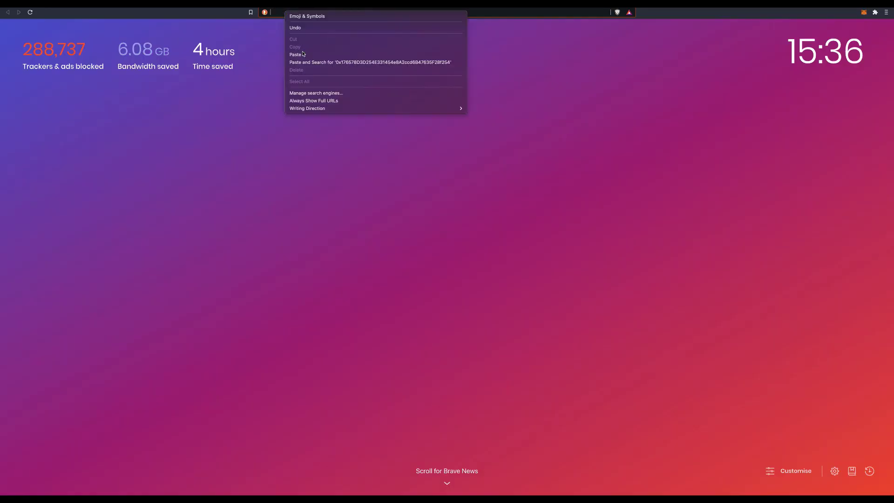
click(211, 19)
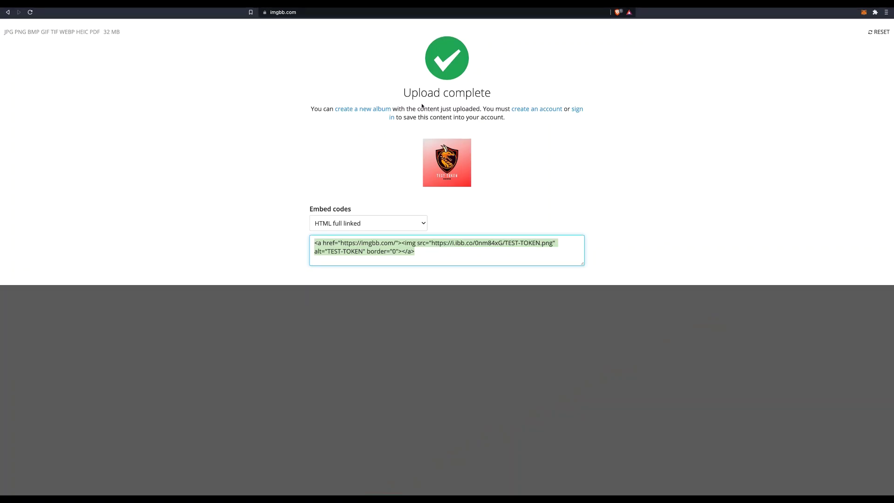
click(148, 11)
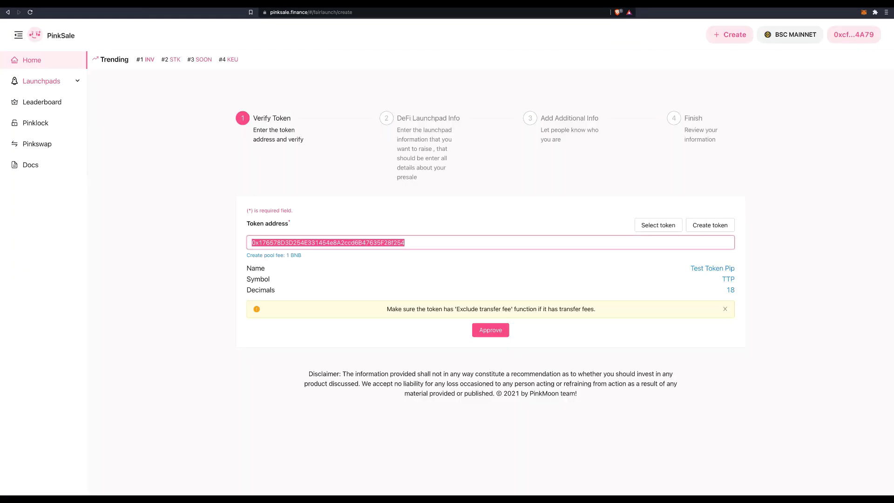
Approve the TTP token, confirm the spending permission in MetaMask, and continue to step 2.
click(792, 315)
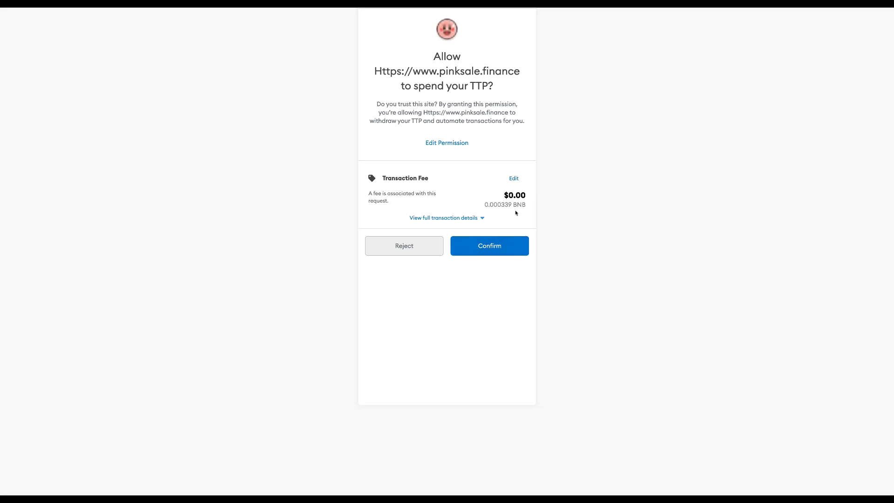
click(493, 251)
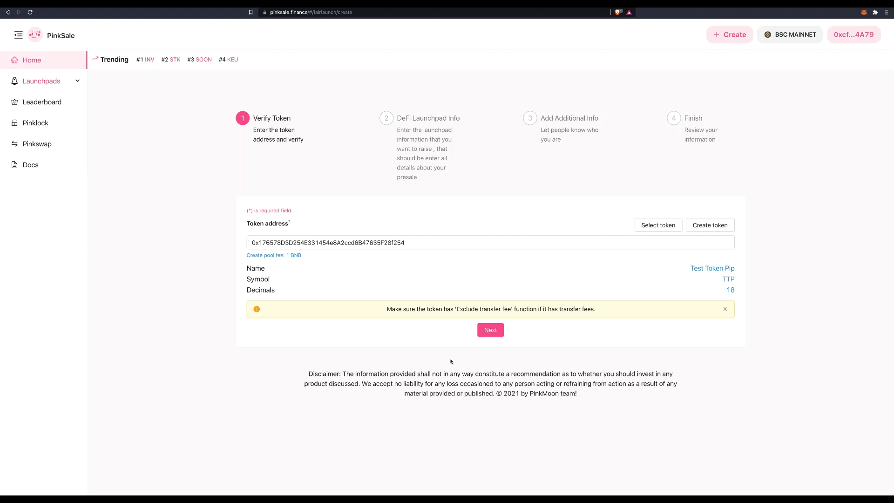
click(489, 332)
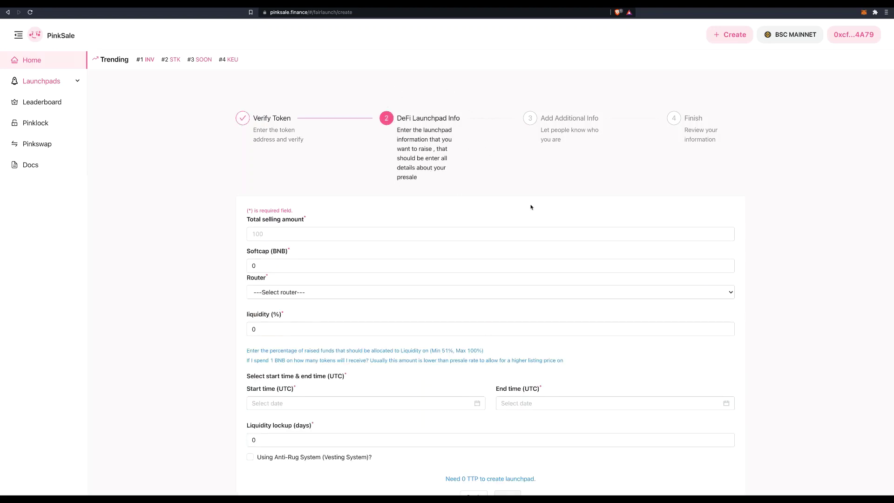
Enter 500000 as the total selling amount and 100 BNB as the softcap.
scroll(531, 207, down, 3)
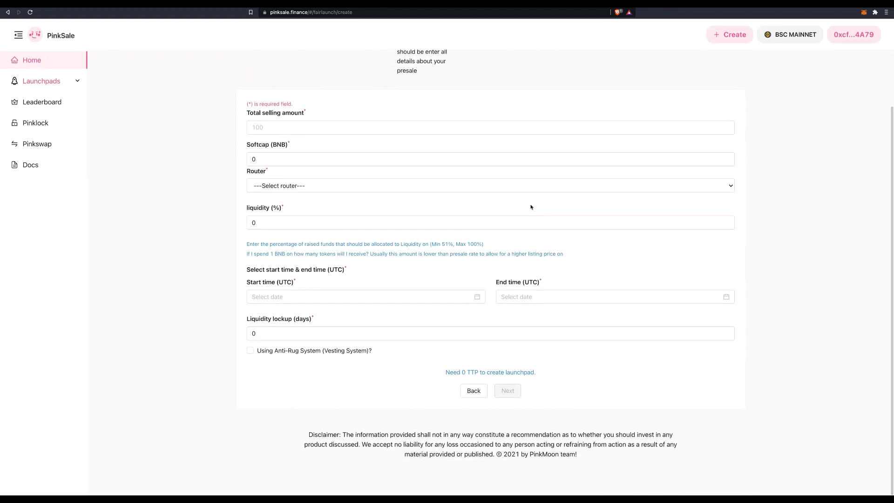
scroll(531, 207, up, 1)
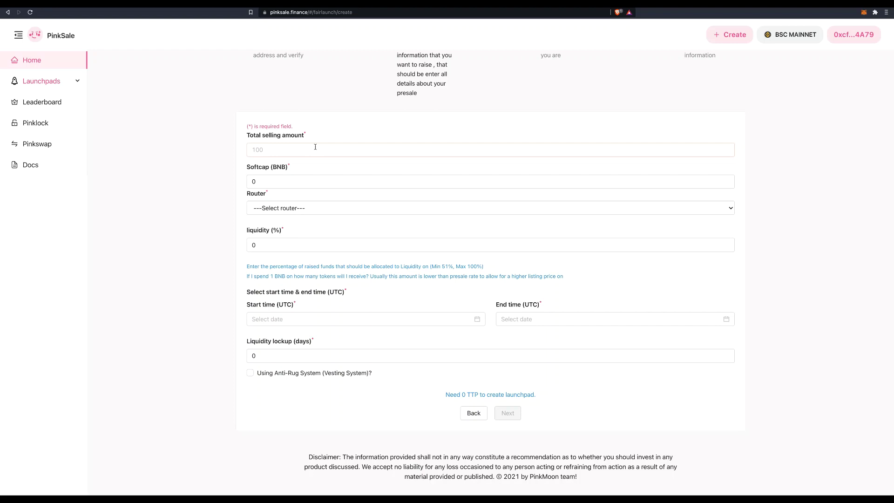
scroll(317, 147, up, 1)
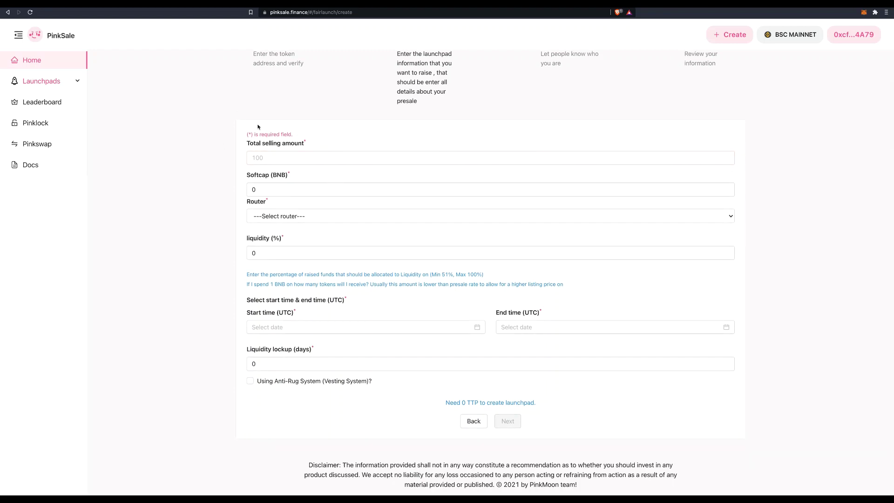
scroll(368, 242, down, 1)
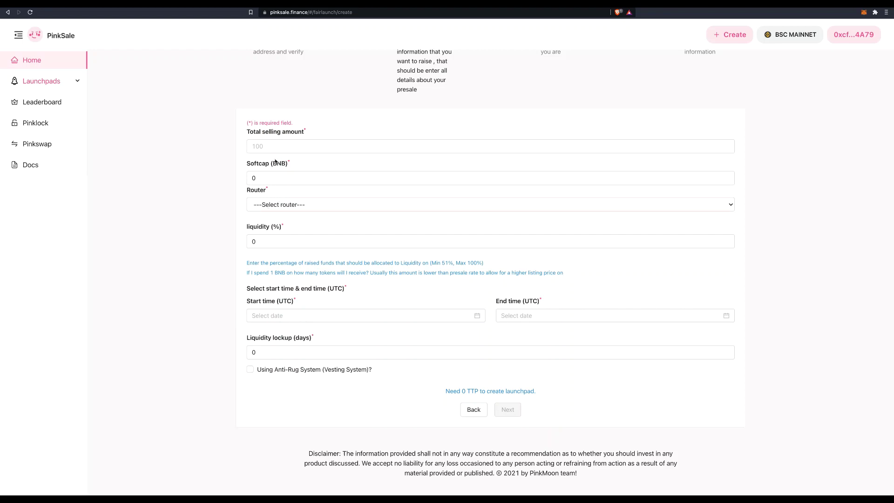
click(267, 146)
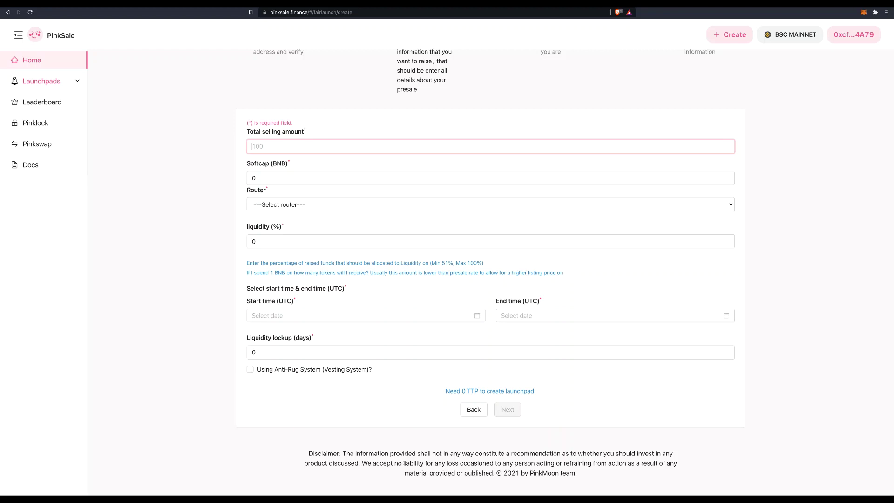
text(500000)
click(286, 179)
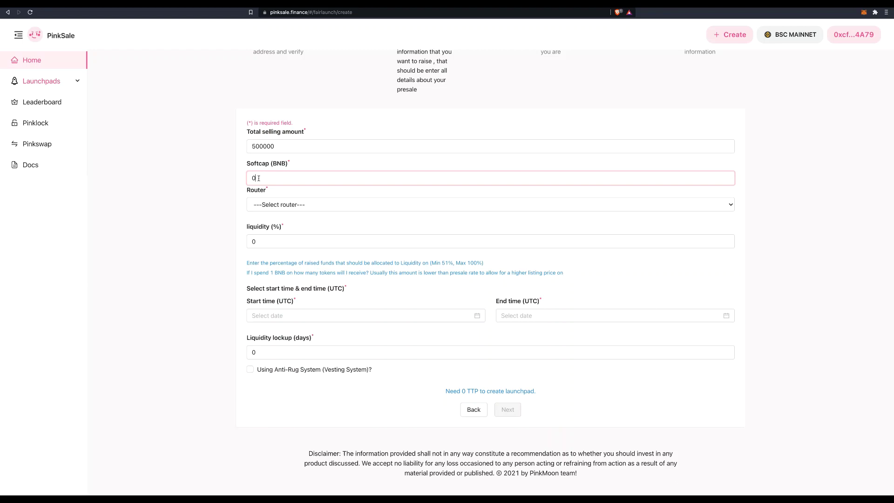
drag(258, 178, 250, 177)
text(100)
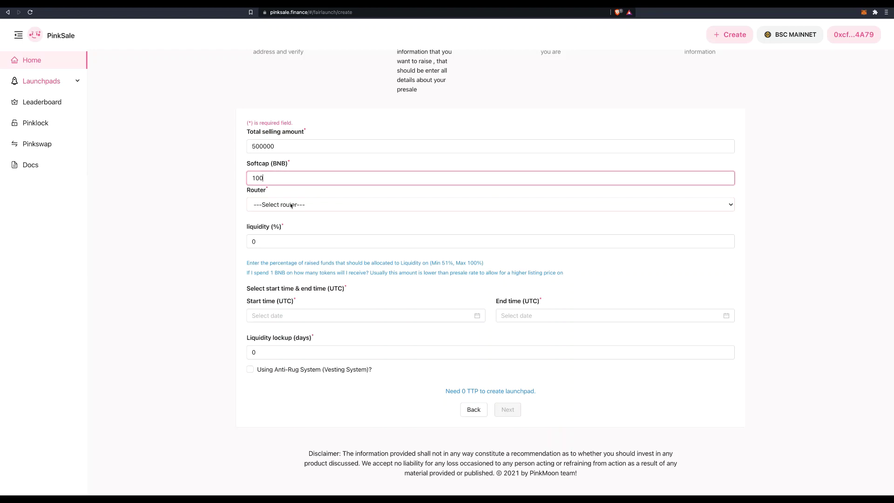
click(291, 205)
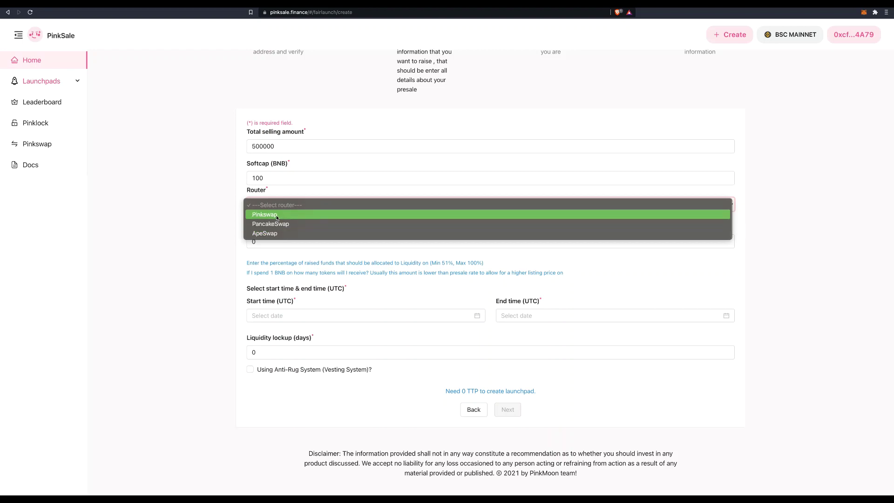
Choose Pinkswap as the router and set Pinkswap liquidity to 70%.
click(277, 216)
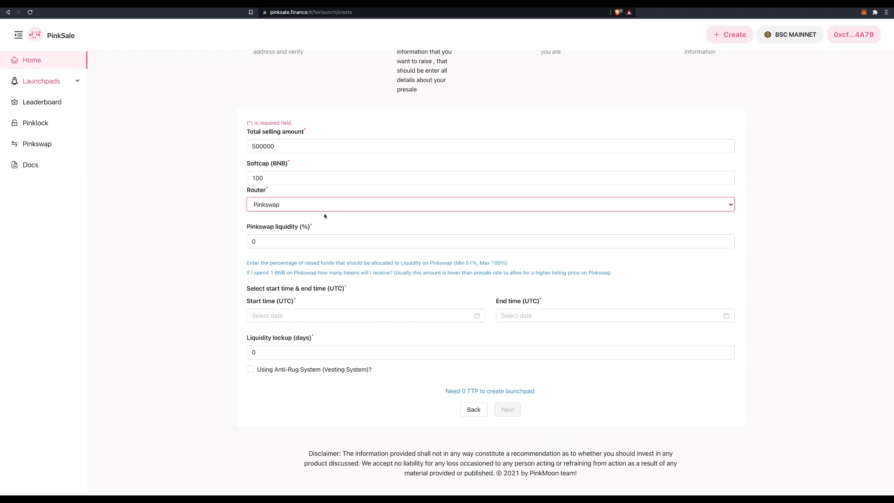
key(Tab)
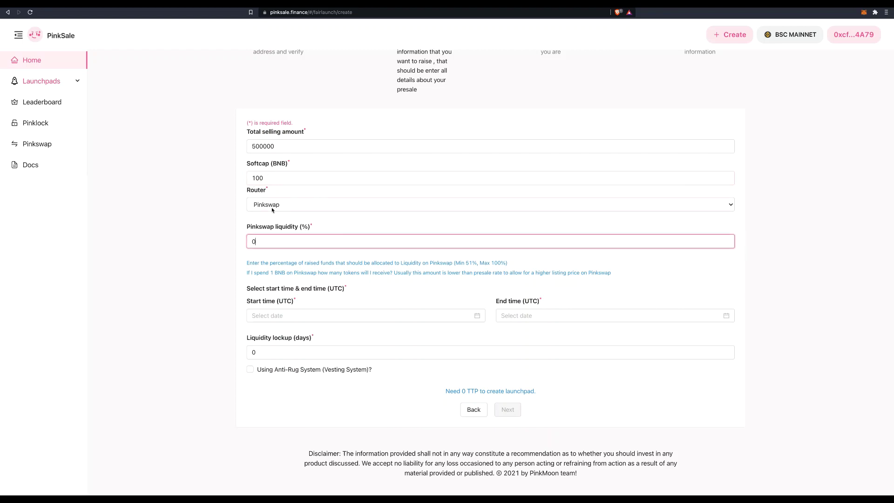
click(276, 241)
double_click(254, 242)
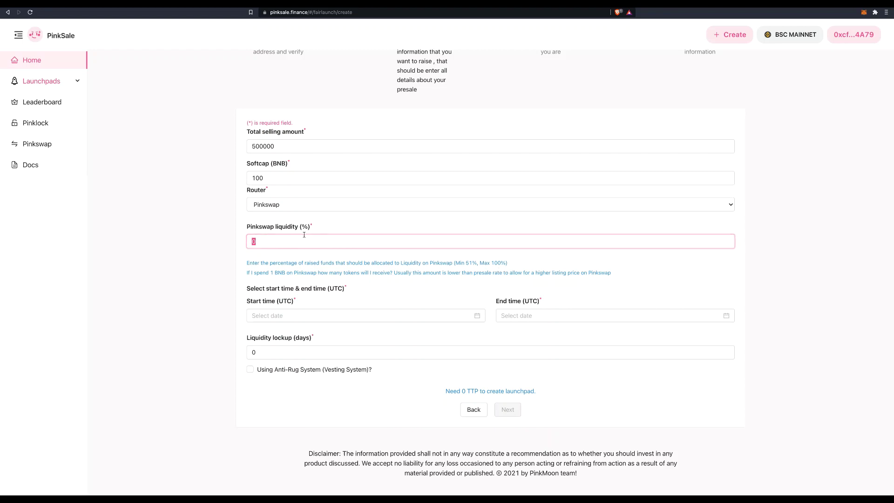
text(70)
click(282, 255)
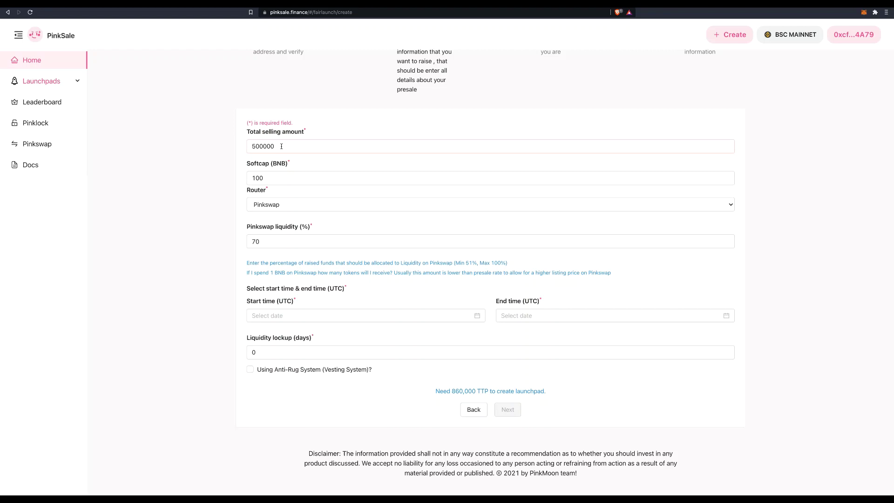
Replace the total selling amount with 300000 tokens.
drag(281, 146, 236, 148)
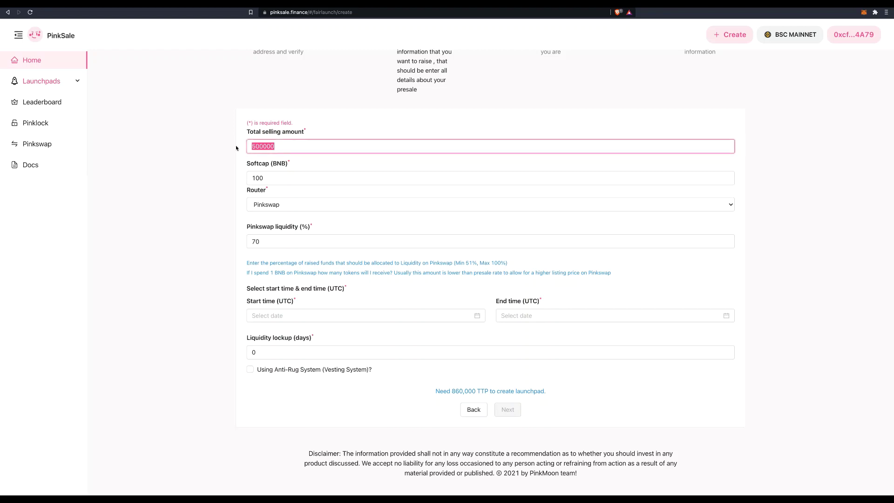
text(350)
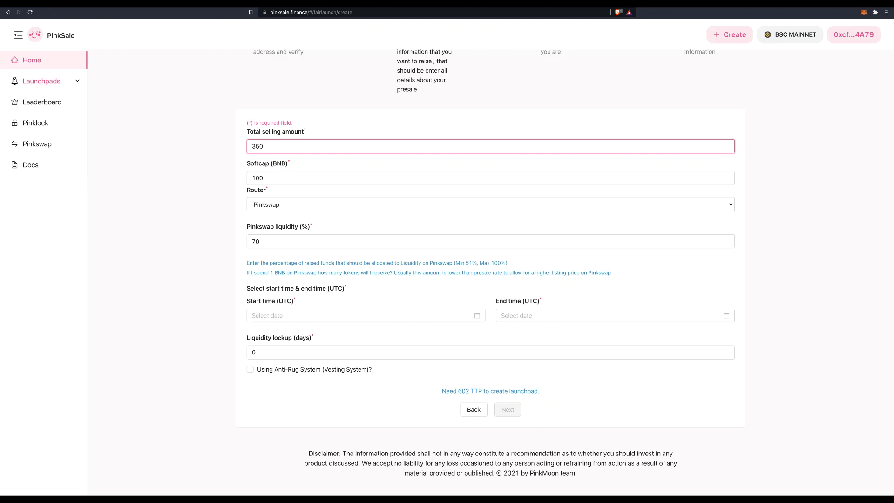
text(000)
drag(278, 146, 230, 140)
text(2500)
key(BackSpace)
key(BackSpace)
key(BackSpace)
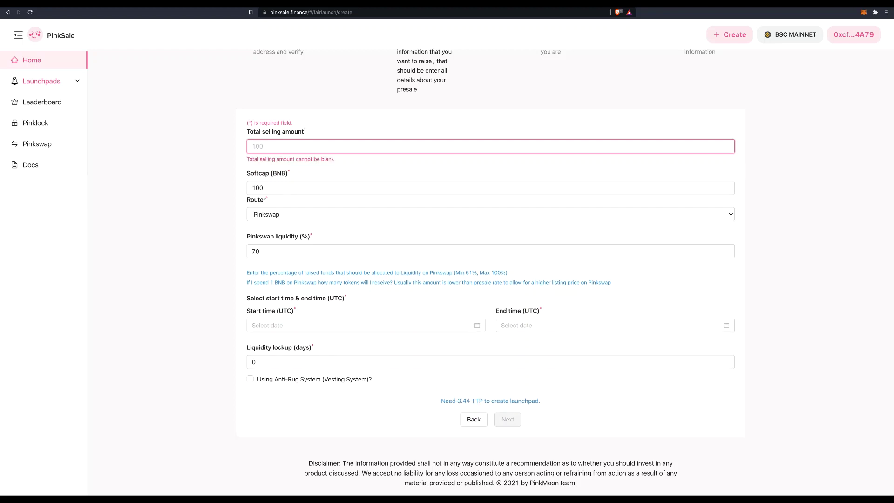
text(300000)
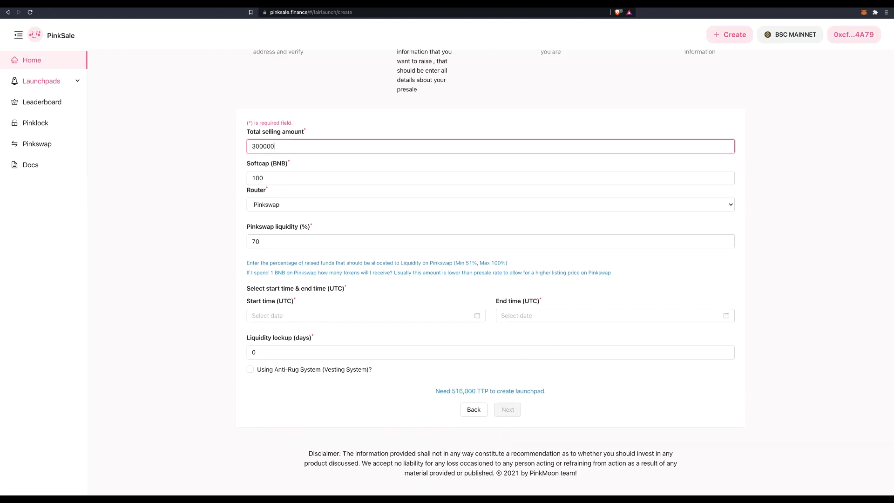
click(344, 167)
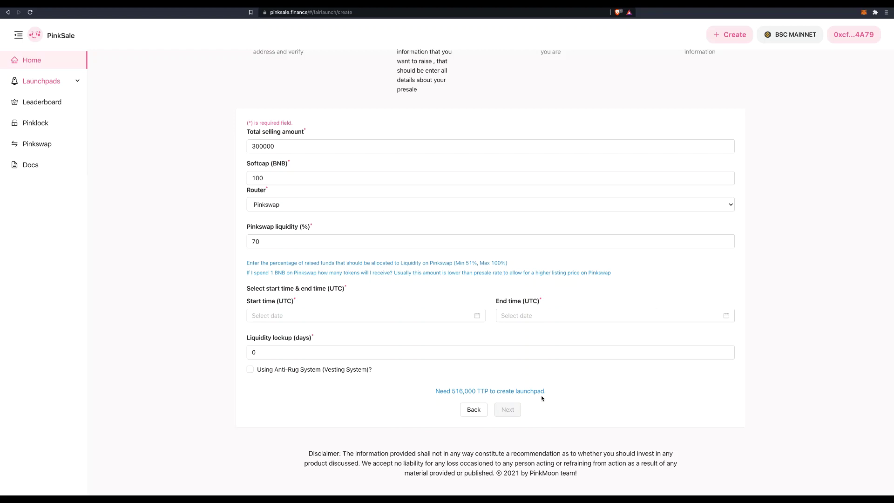
click(430, 317)
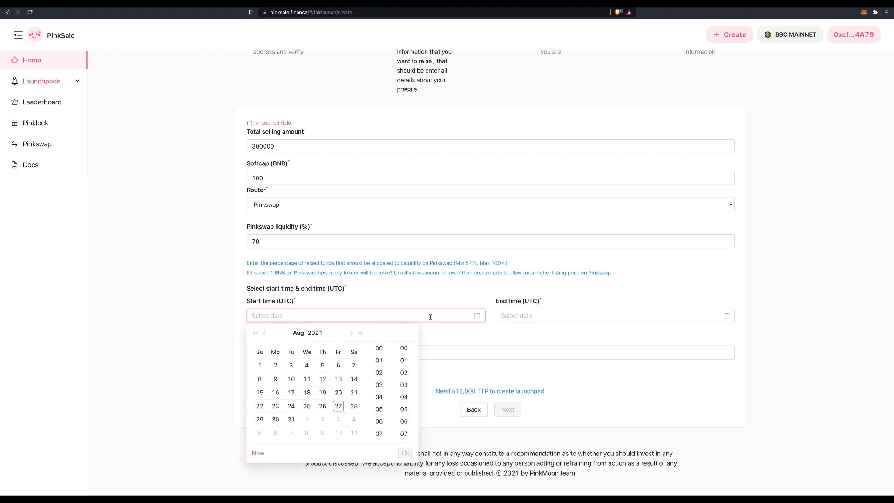
click(276, 420)
scroll(385, 377, down, 1)
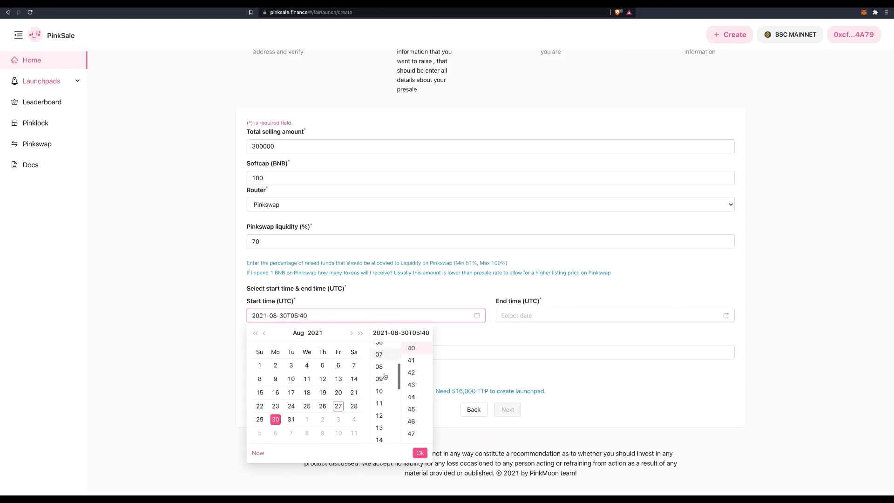
click(380, 366)
scroll(410, 375, up, 5)
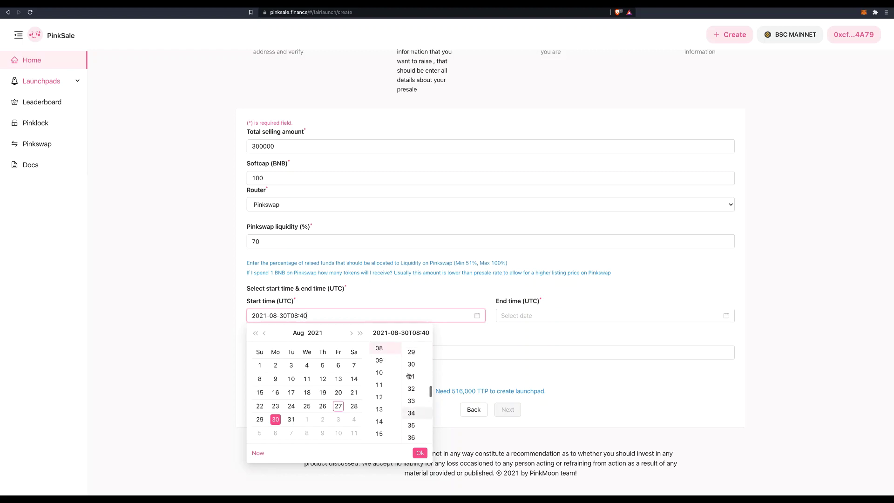
scroll(409, 376, up, 10)
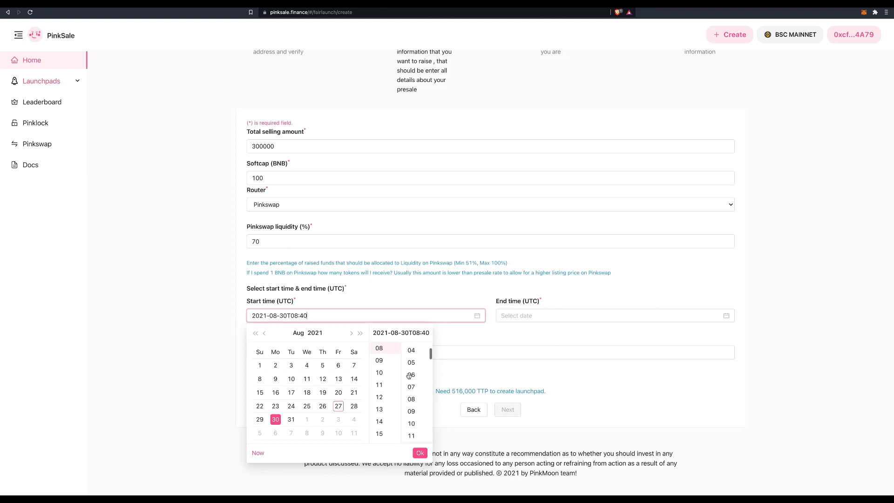
scroll(409, 373, up, 2)
click(411, 350)
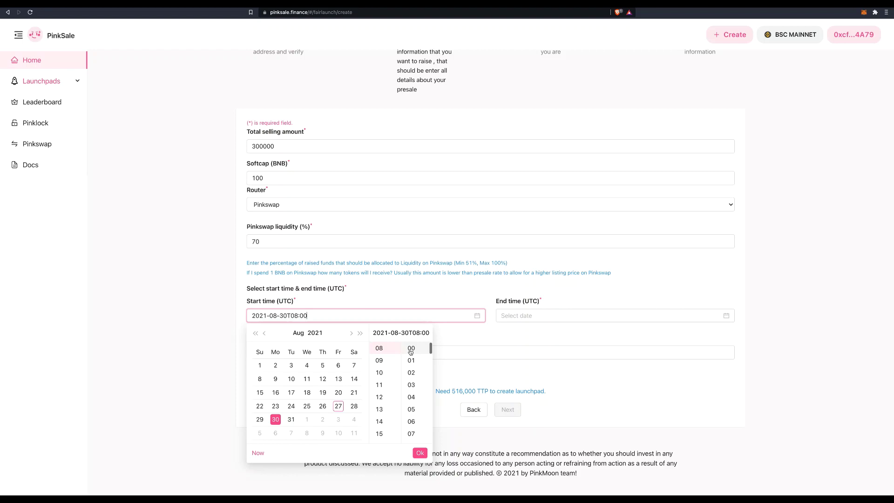
click(420, 453)
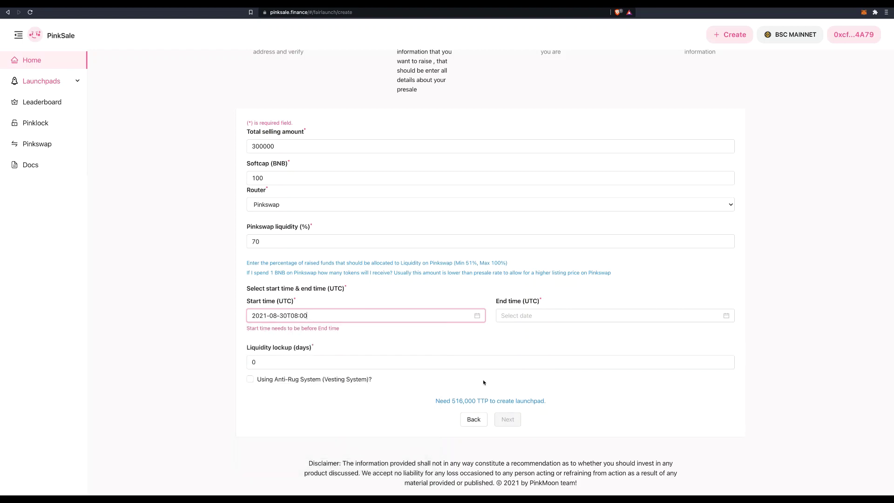
click(530, 322)
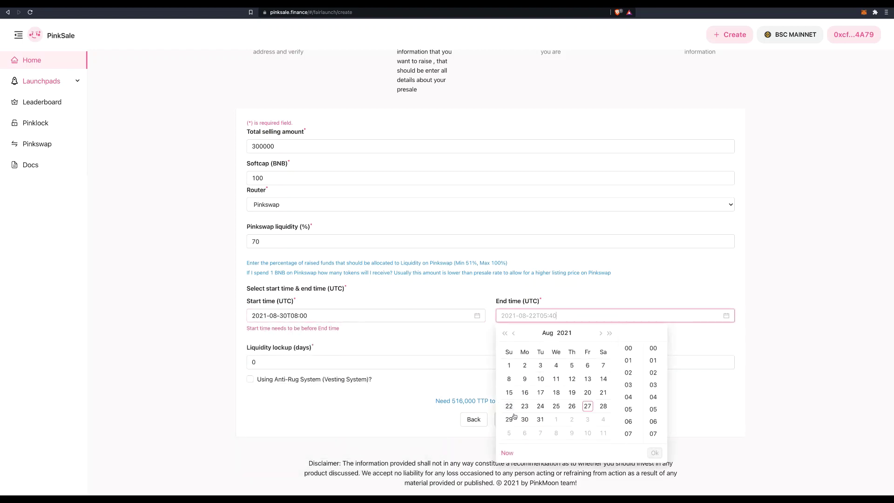
click(524, 419)
scroll(630, 380, down, 3)
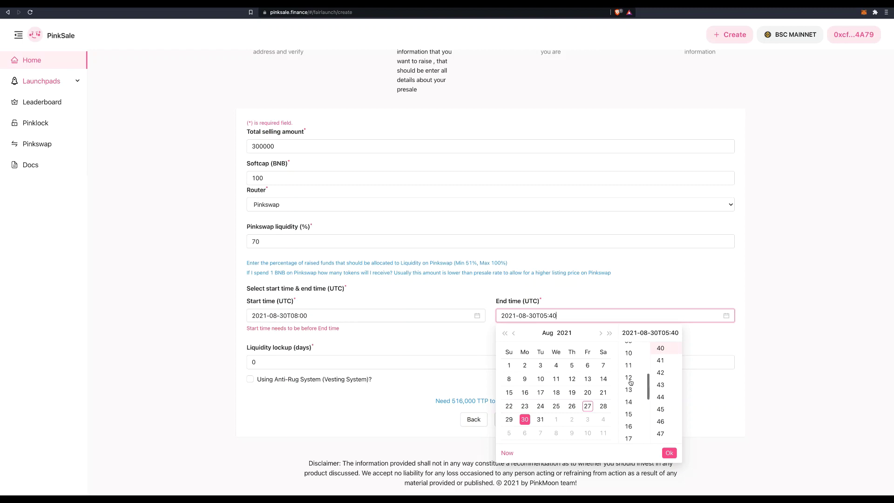
click(629, 393)
scroll(658, 378, up, 3)
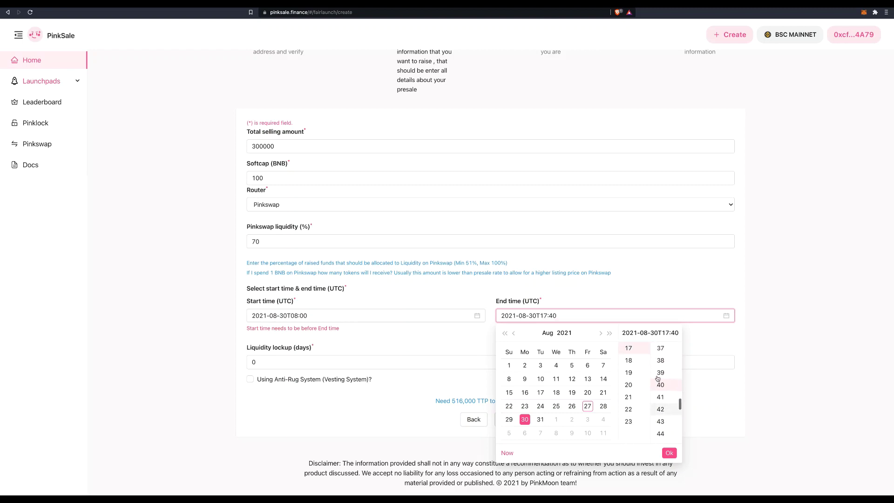
scroll(658, 378, up, 7)
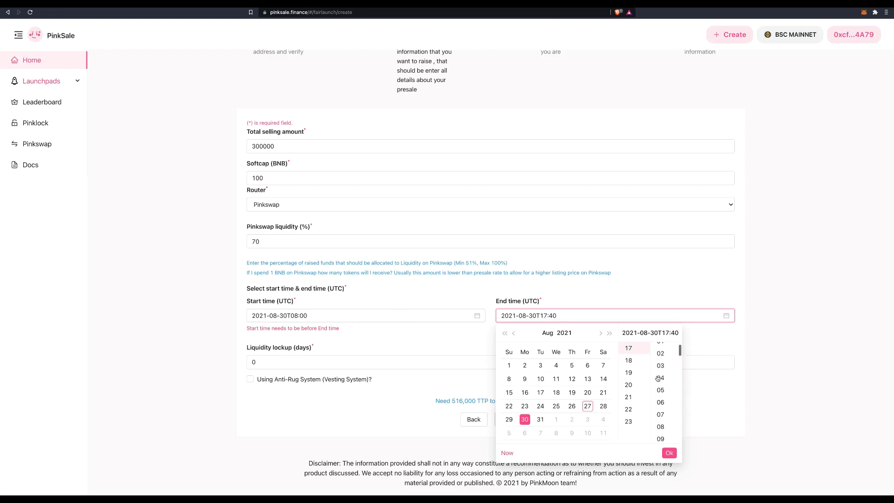
click(660, 348)
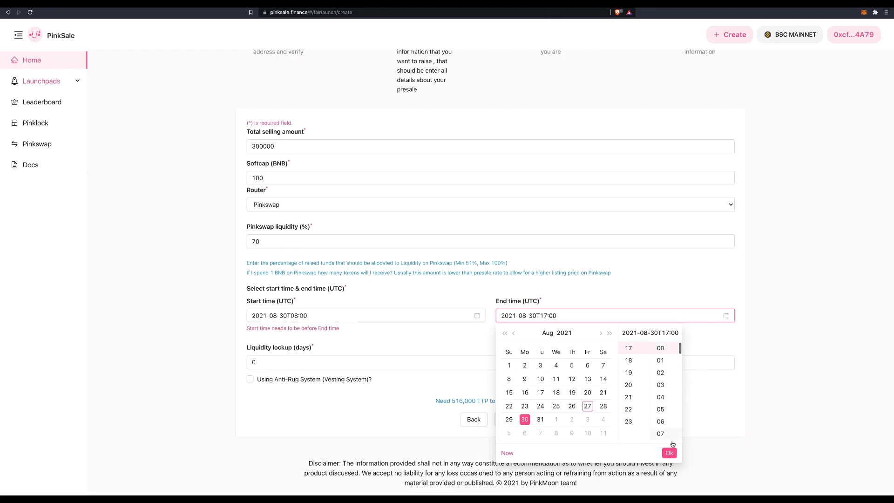
click(669, 453)
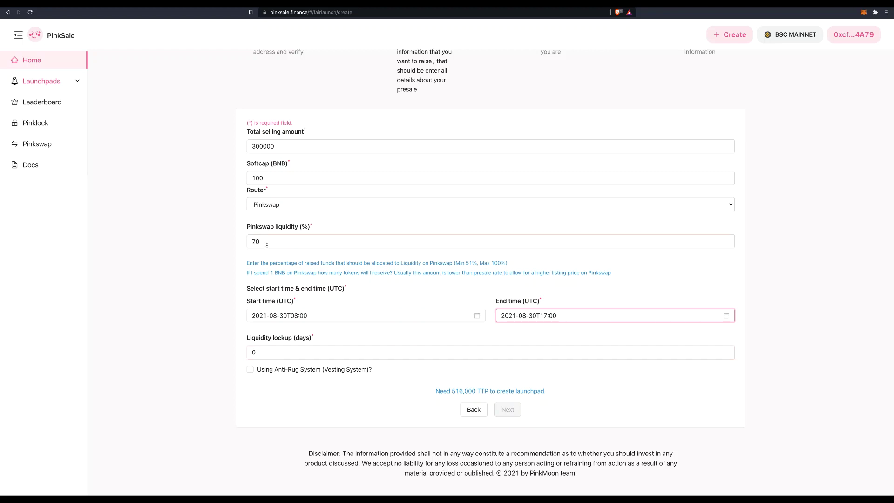
Change the liquidity lockup from 0 to 3650 days.
drag(260, 352, 234, 354)
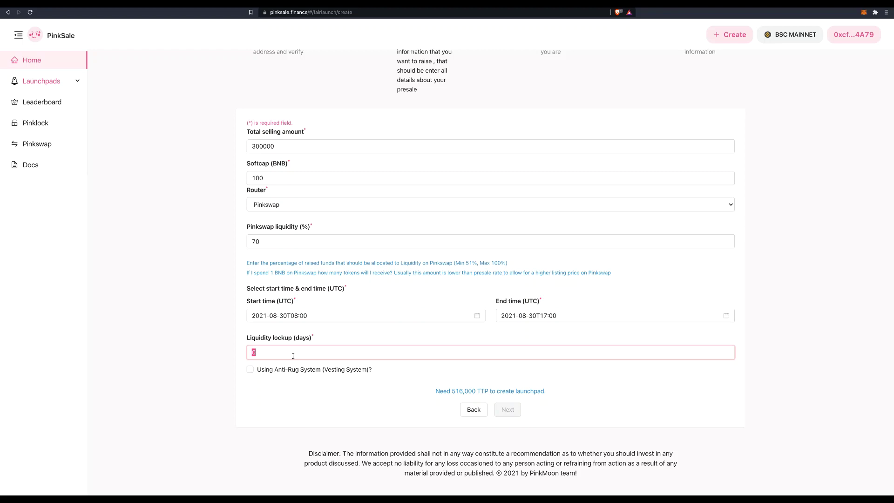
text(365)
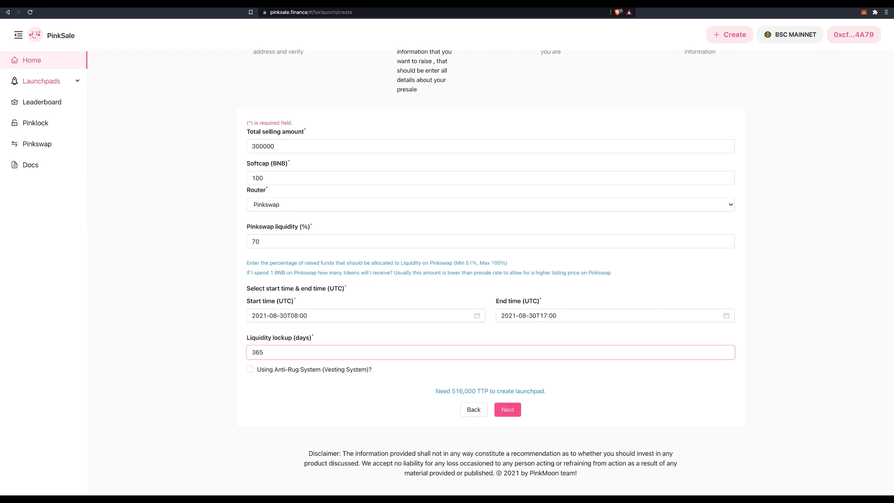
text(0)
scroll(289, 372, down, 1)
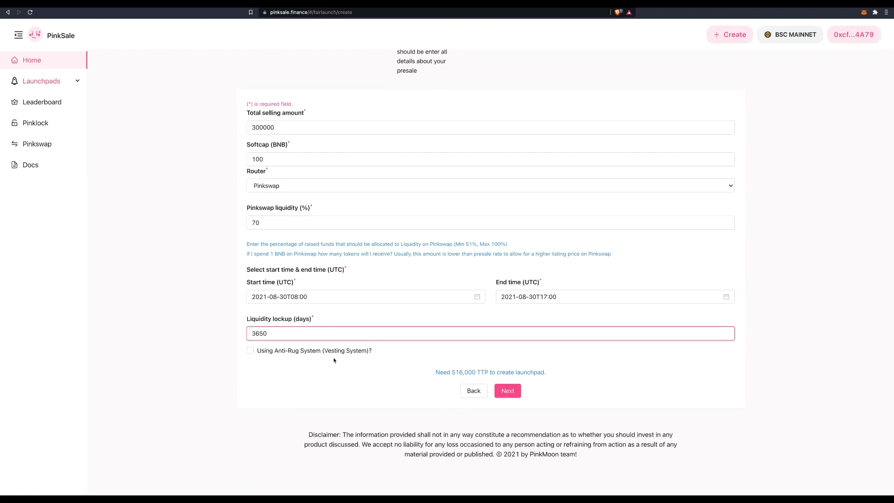
Tick 'Using Anti-Rug System (Vesting System)?' and review the new vesting fields.
click(250, 351)
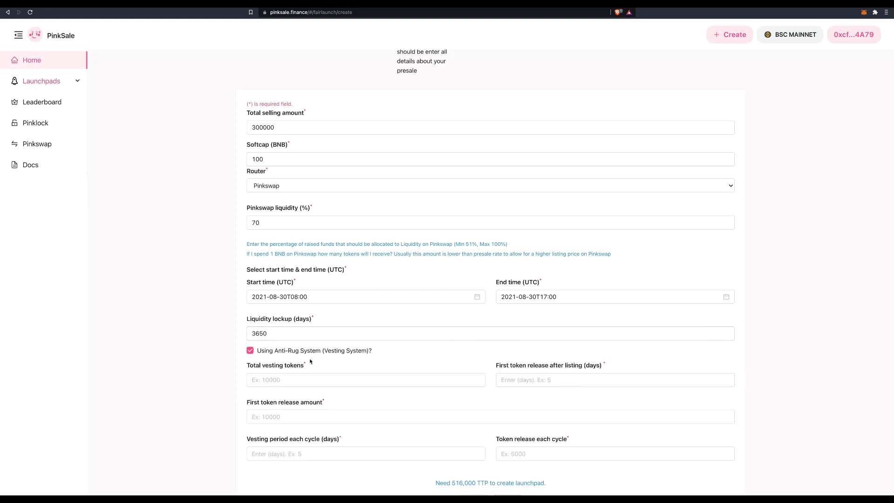
scroll(350, 354, down, 3)
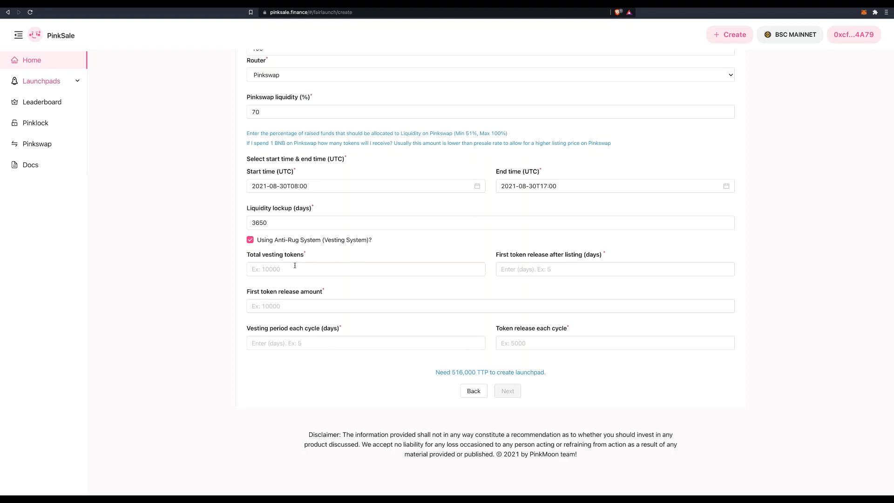
scroll(298, 270, up, 1)
scroll(308, 299, up, 1)
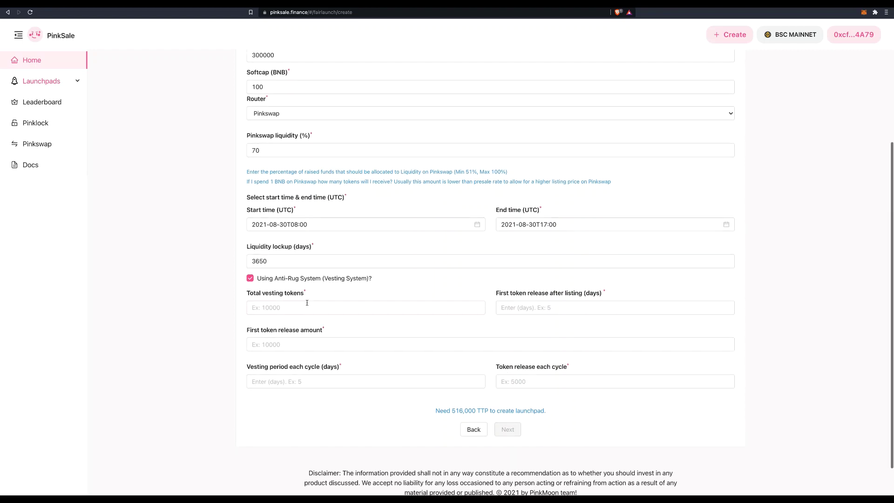
scroll(305, 310, up, 1)
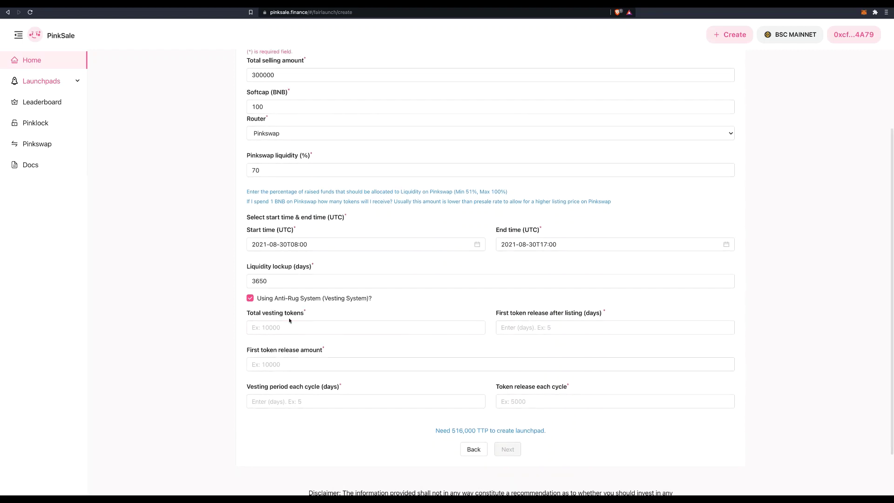
scroll(311, 321, up, 2)
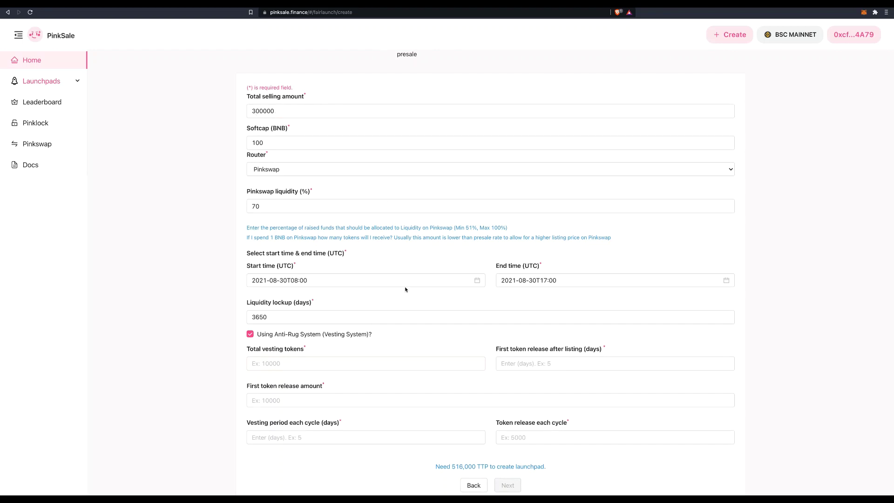
scroll(405, 290, down, 1)
scroll(388, 243, down, 1)
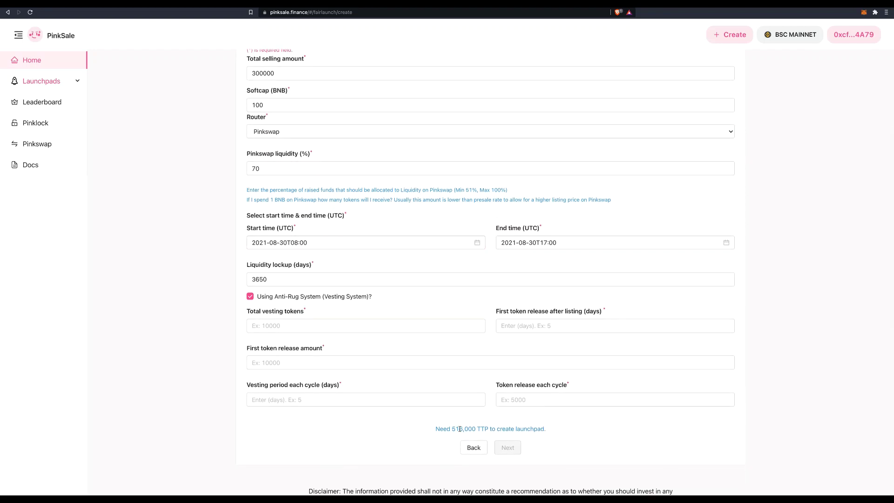
Enter 484000 total vesting tokens, with a first release of 50000 after 30 days.
text(48)
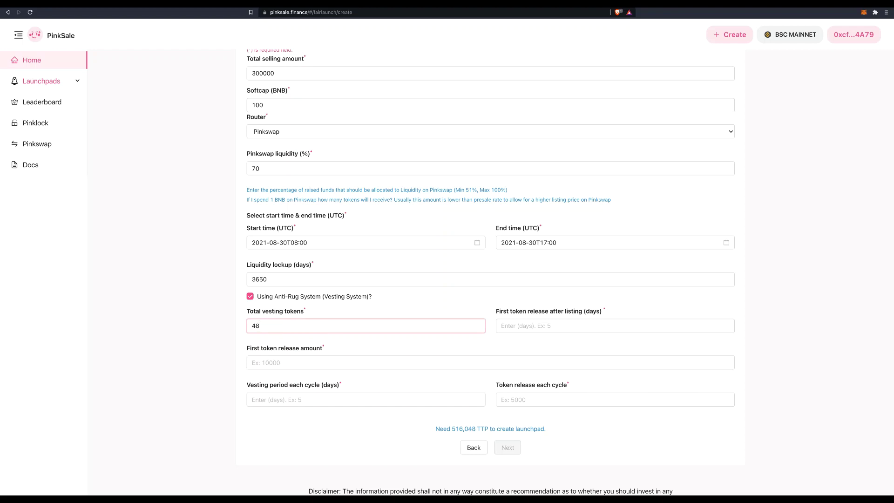
text(4000)
click(526, 329)
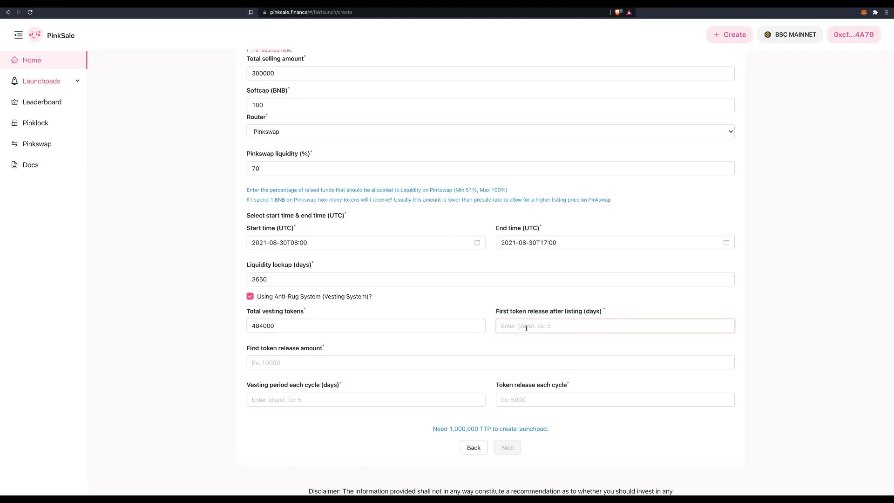
text(30)
click(427, 360)
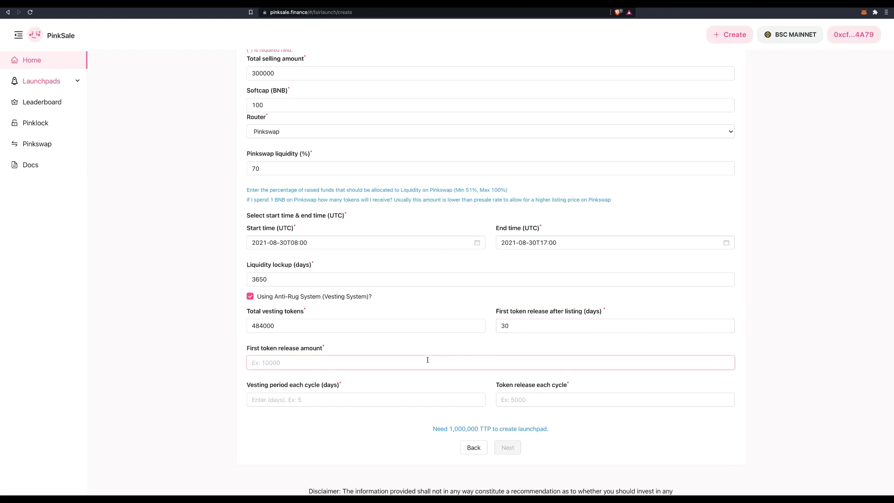
text(50000)
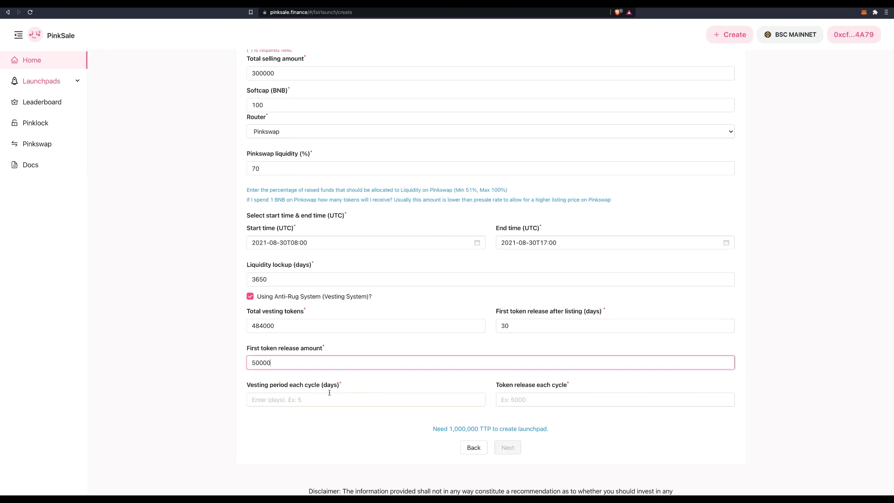
Set a 120-day vesting cycle releasing 30000 tokens each cycle.
click(282, 399)
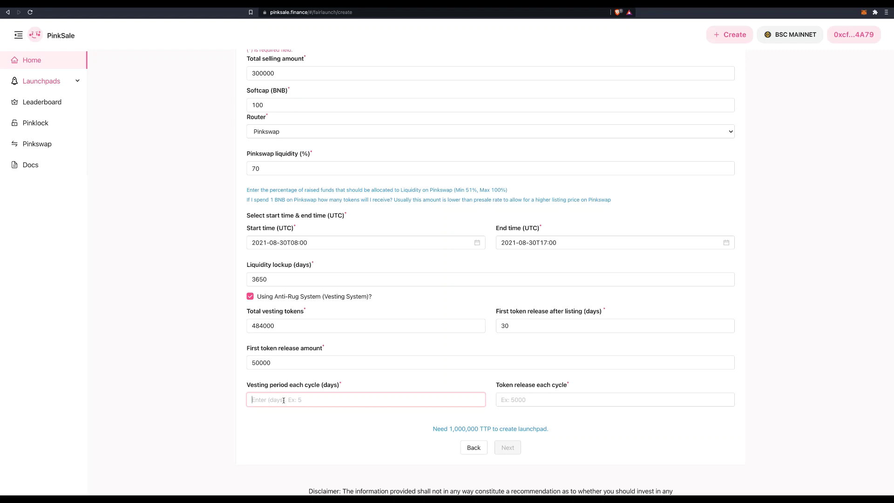
text(120)
click(520, 401)
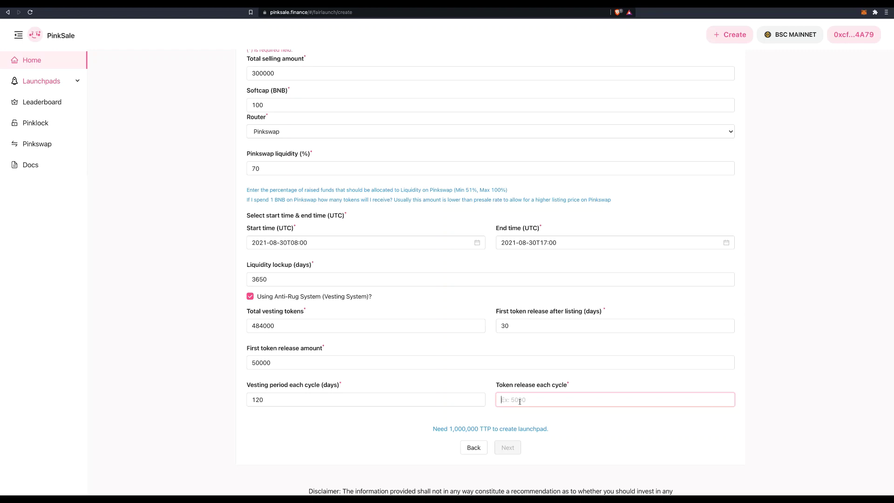
text(30000)
click(393, 400)
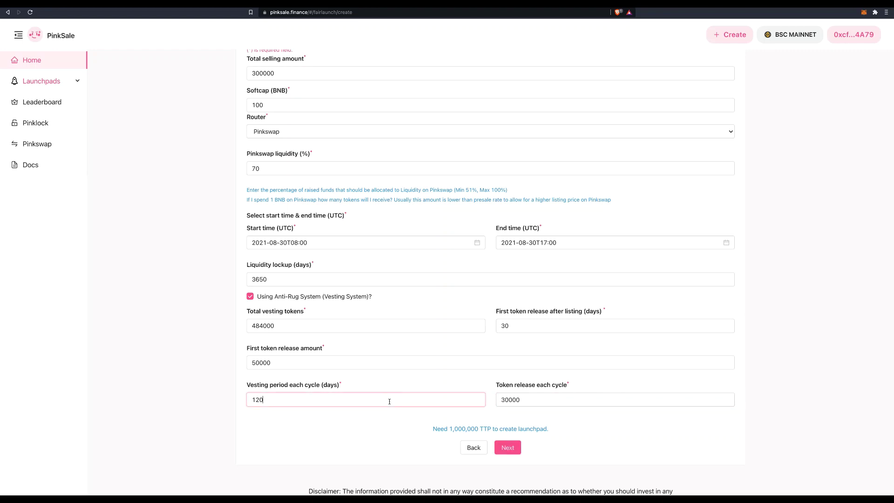
scroll(579, 403, up, 1)
scroll(579, 402, up, 1)
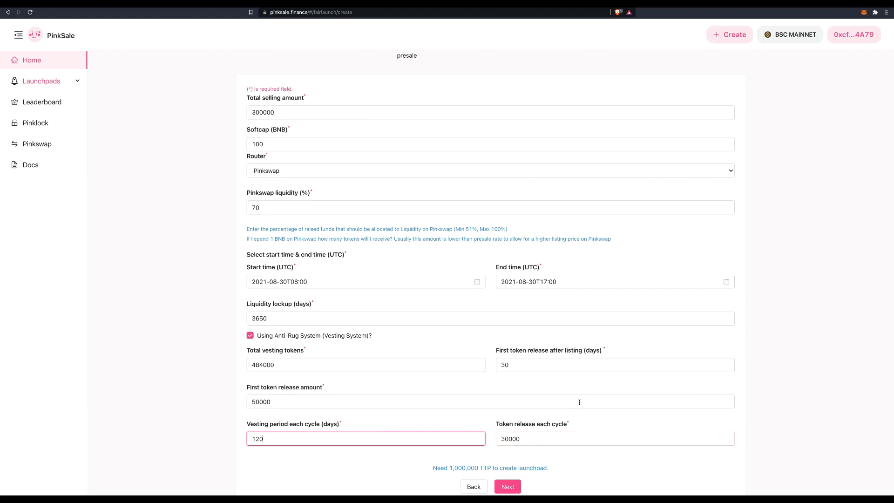
scroll(580, 402, down, 2)
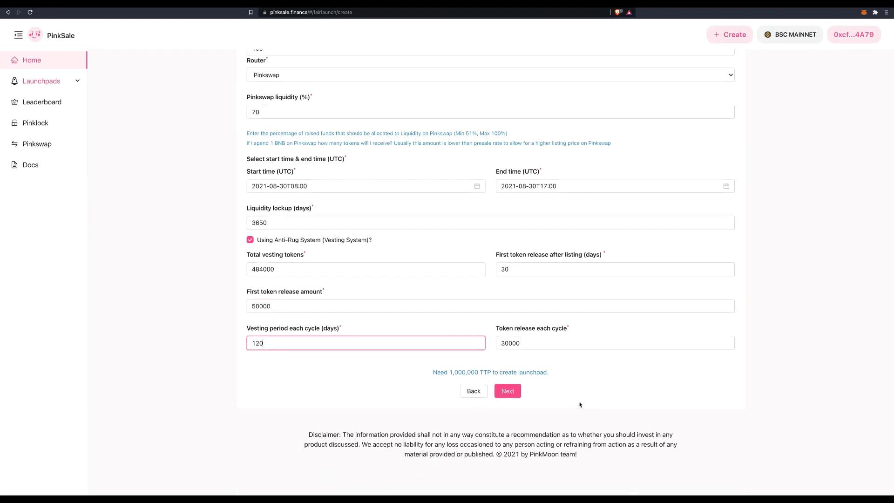
Advance the fair launch form to step 3, Add Additional Info.
click(511, 392)
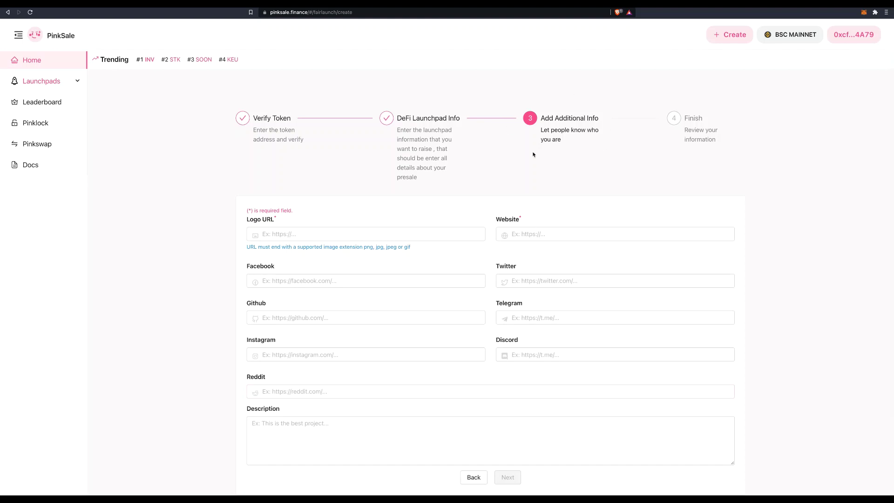
scroll(568, 140, down, 1)
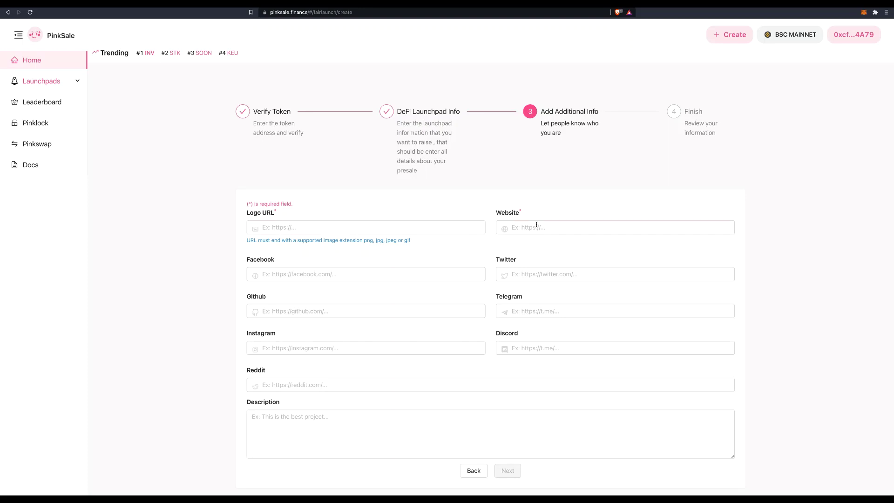
scroll(537, 224, down, 2)
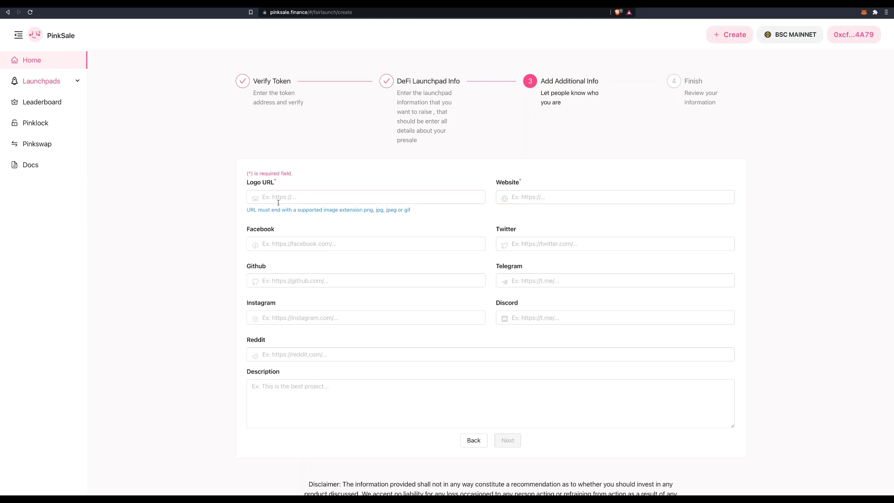
scroll(276, 198, down, 2)
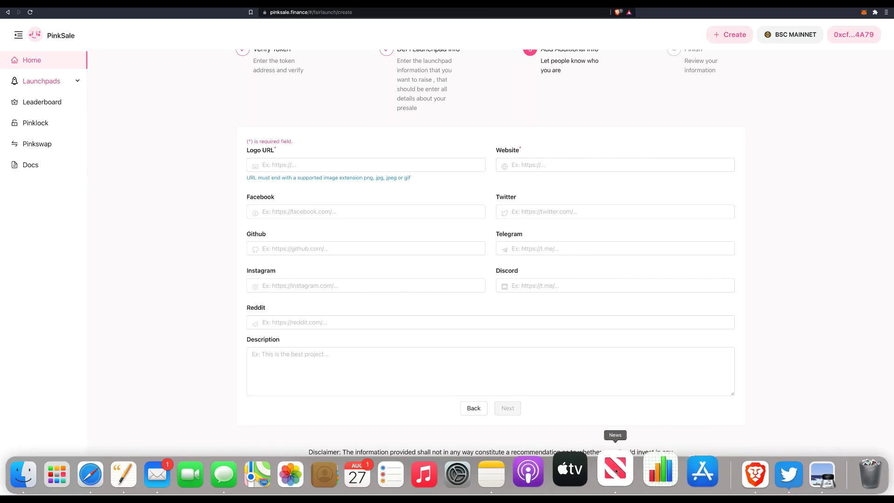
Copy the ibb.co logo image link from Notes and bring it to PinkSale's Logo URL field.
click(515, 482)
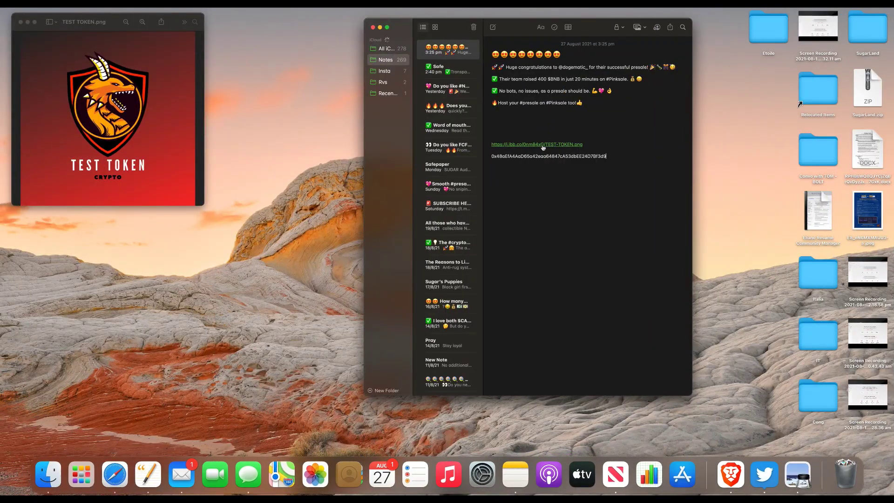
right_click(543, 145)
click(549, 169)
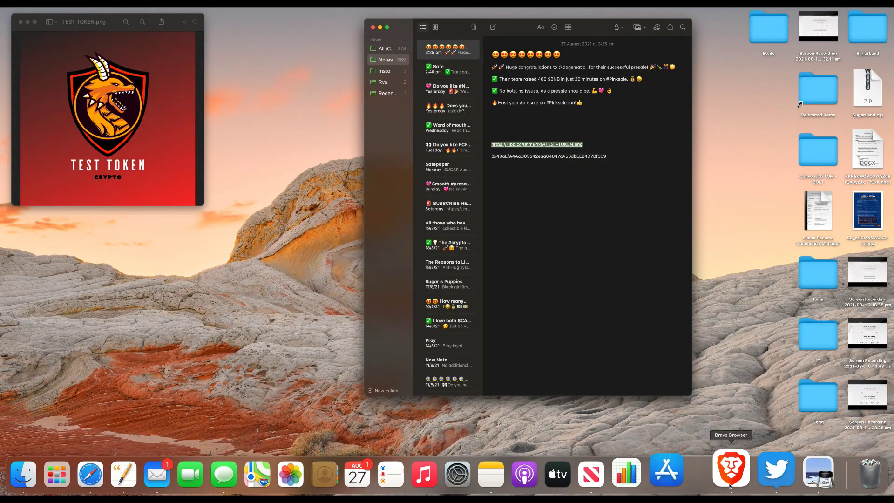
click(731, 474)
right_click(279, 166)
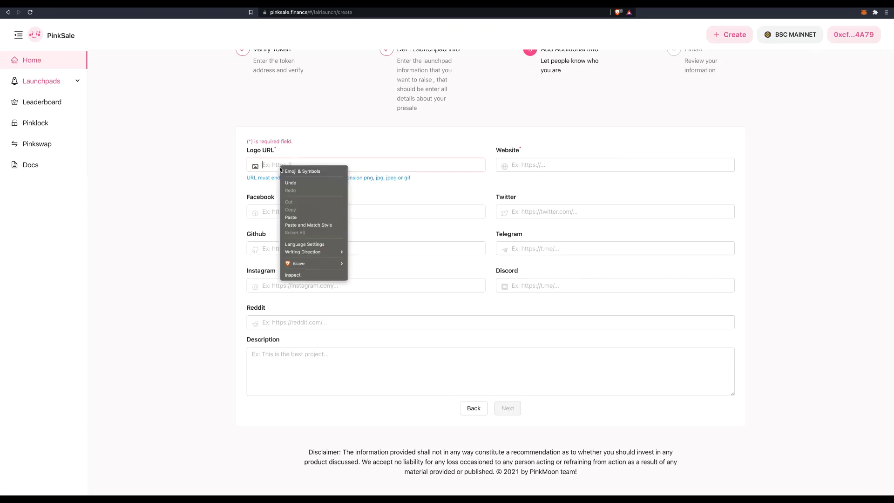
Paste the TEST-TOKEN.png logo link into Logo URL and enter website testtokenpip.com.au.
click(290, 213)
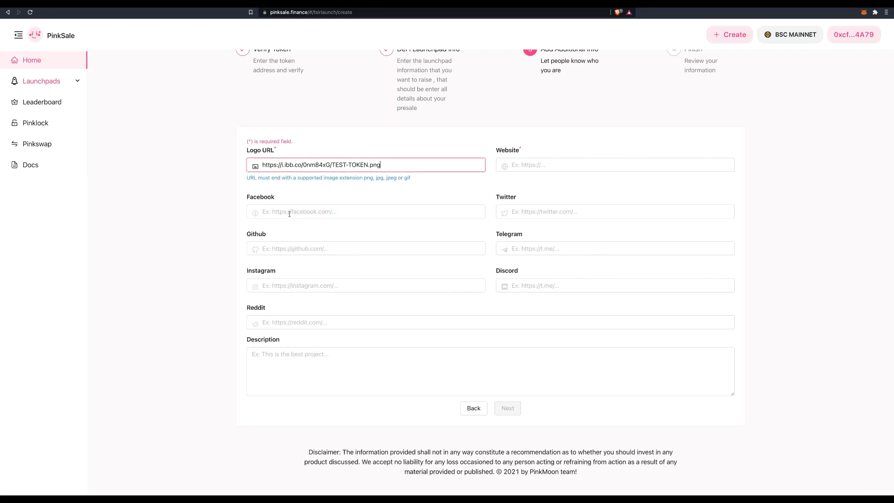
click(529, 165)
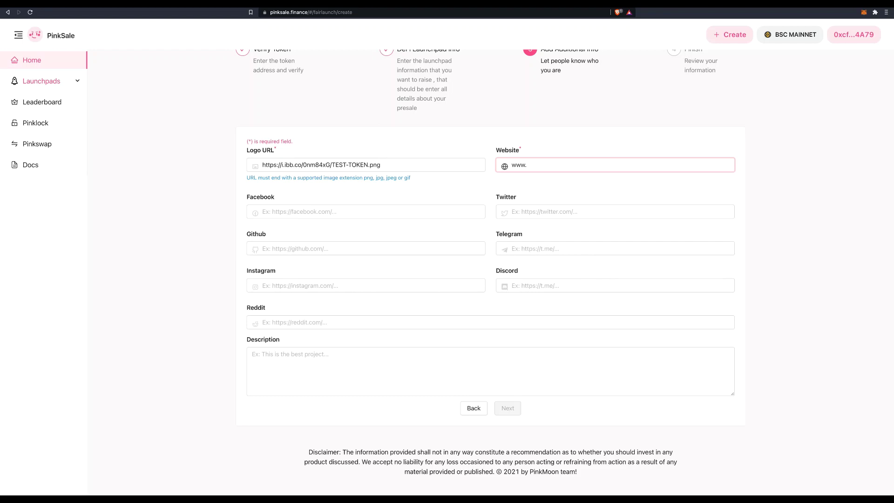
text(testtokenpip.com.au)
click(338, 214)
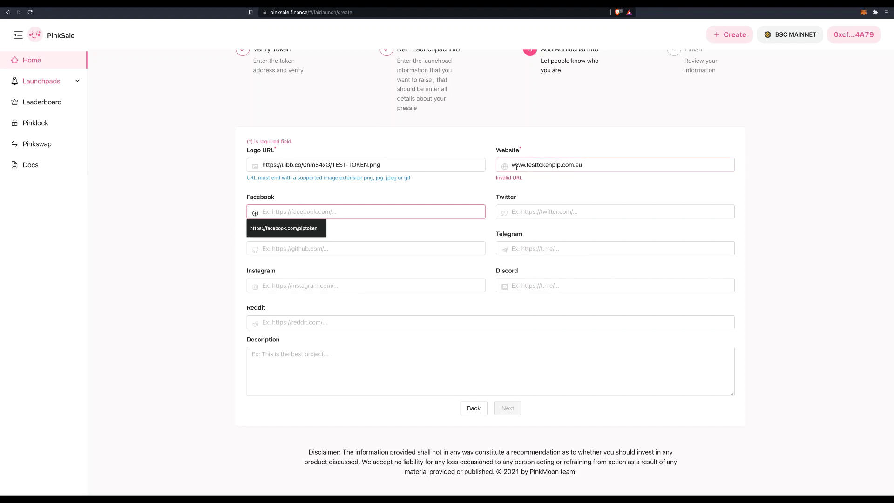
click(591, 166)
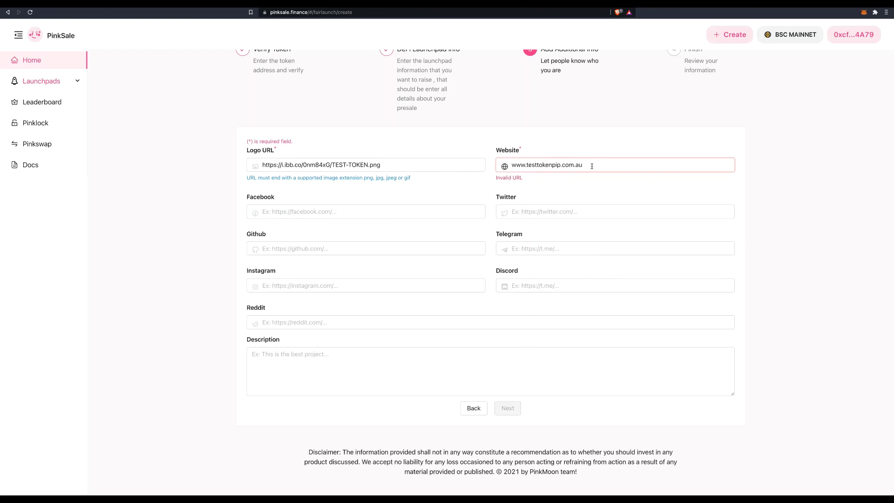
key(BackSpace)
key(BackSpace)
key(BackSpace)
click(407, 210)
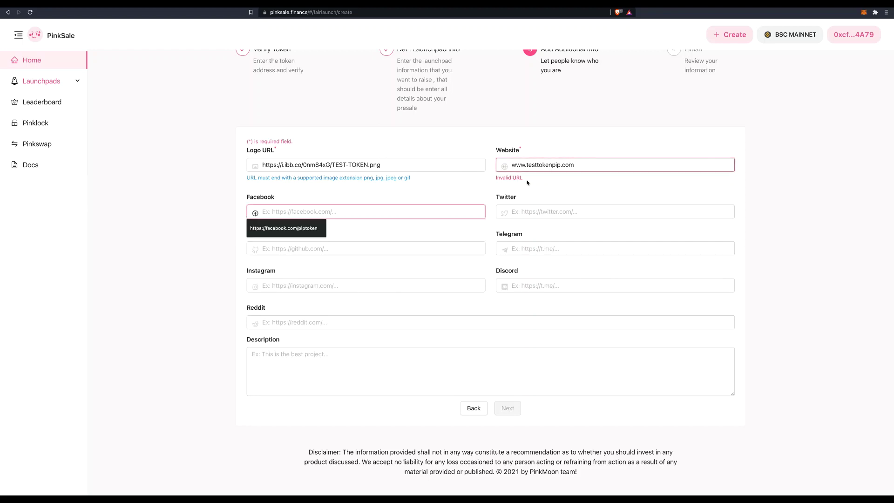
click(512, 166)
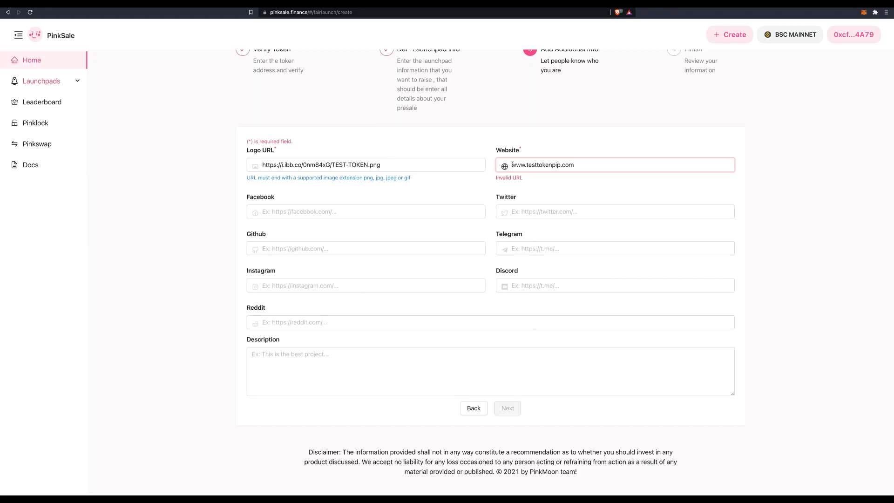
text(https://)
click(382, 209)
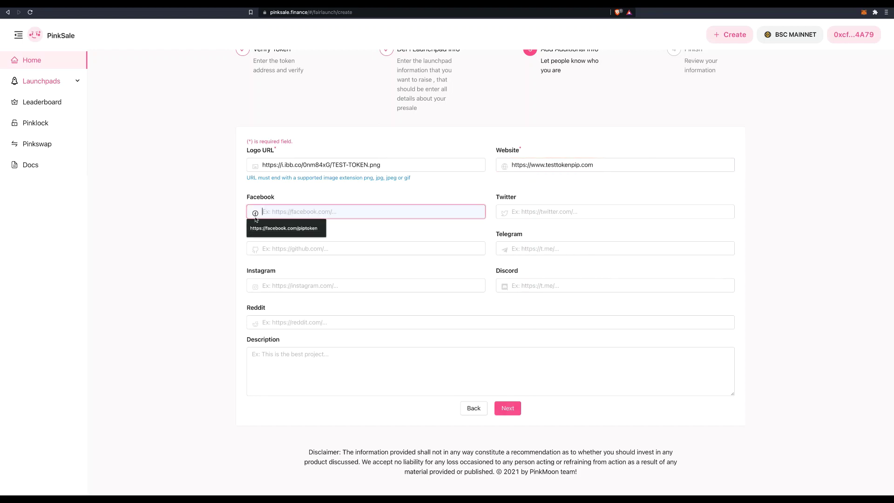
key(Escape)
click(221, 213)
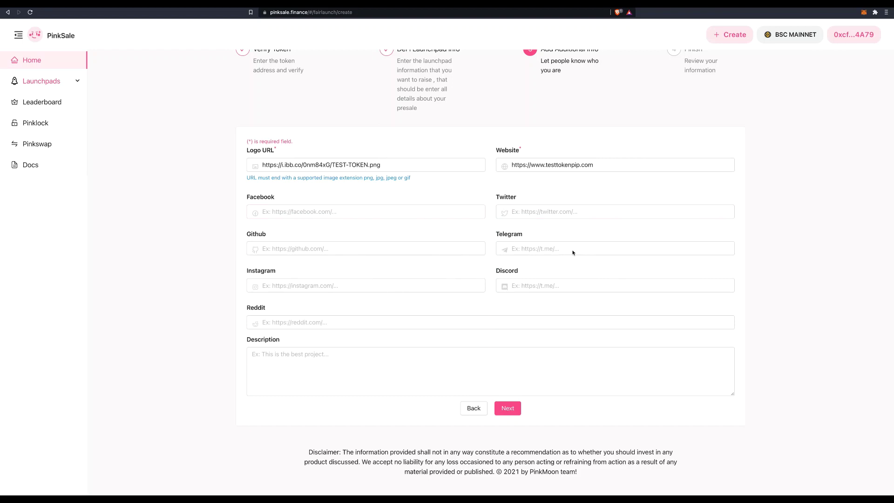
Write the description 'This token was created to show our viewers how to start a fair launch on Pinksale.' and proceed to review.
scroll(452, 240, down, 1)
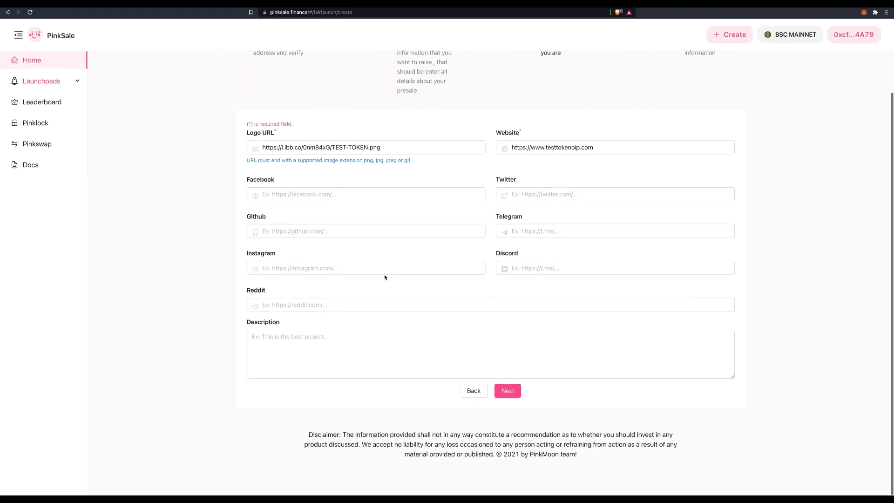
click(303, 338)
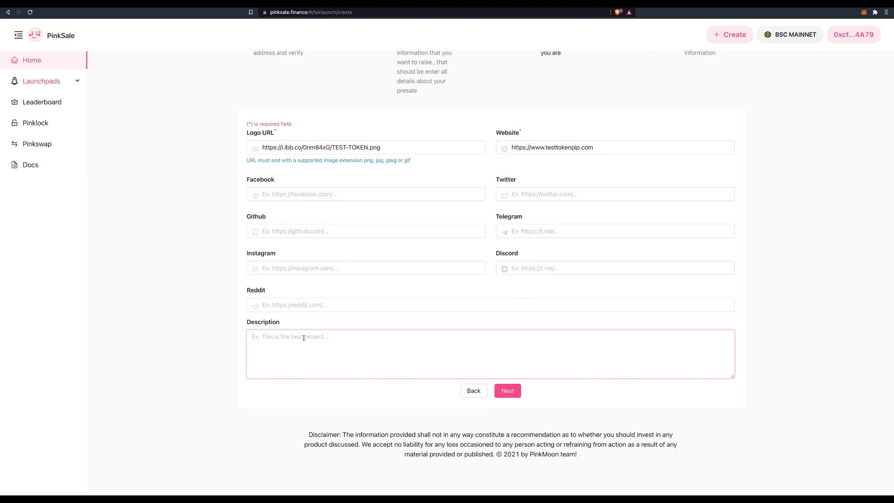
text(This token was crreated)
key(BackSpace)
key(BackSpace)
key(BackSpace)
key(BackSpace)
key(BackSpace)
key(BackSpace)
text(eated to show our viewers how to start)
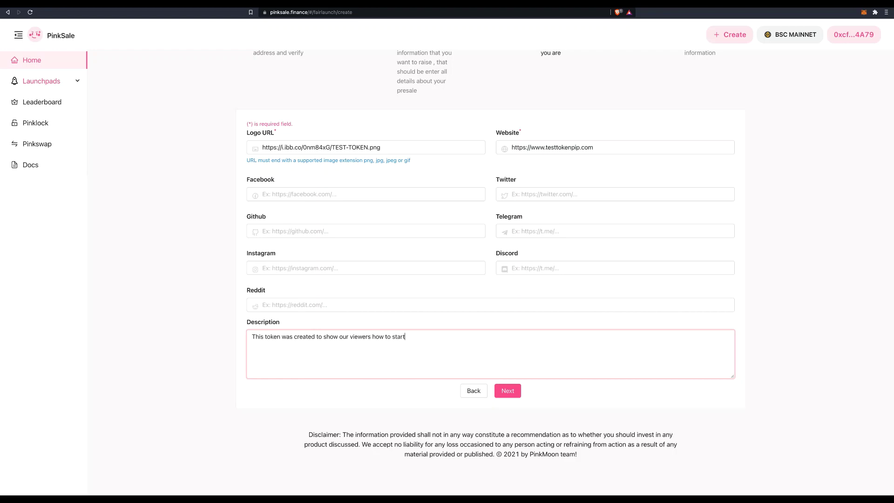
text( a fair launch on Pinksale.)
click(561, 394)
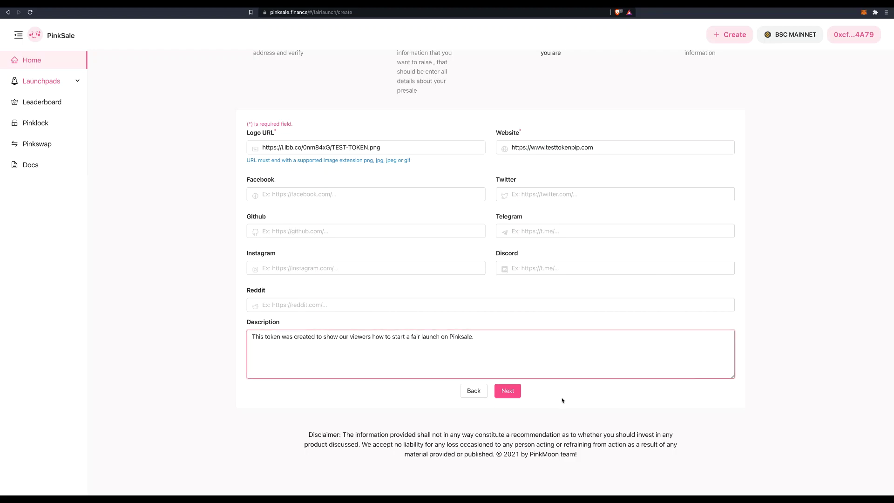
click(507, 391)
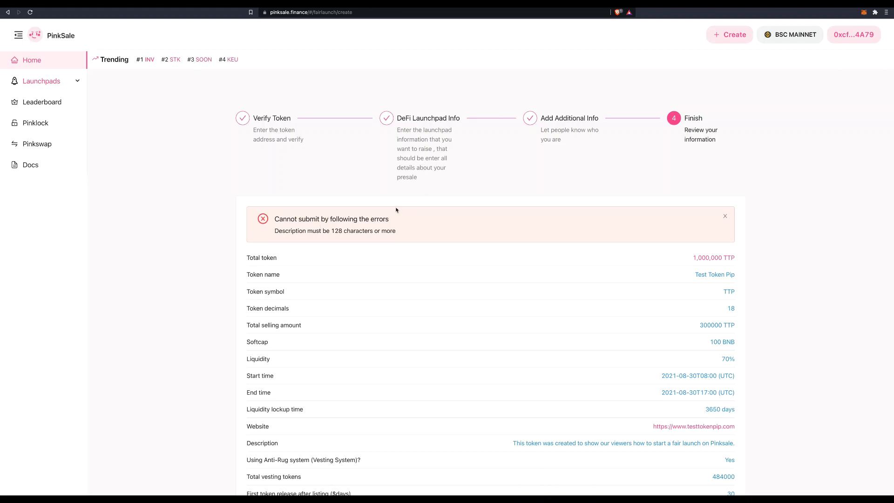
Append 'I realllly hope that you all liked this video, thank you for watching.' to the description and return to review.
scroll(500, 168, down, 4)
scroll(499, 168, up, 1)
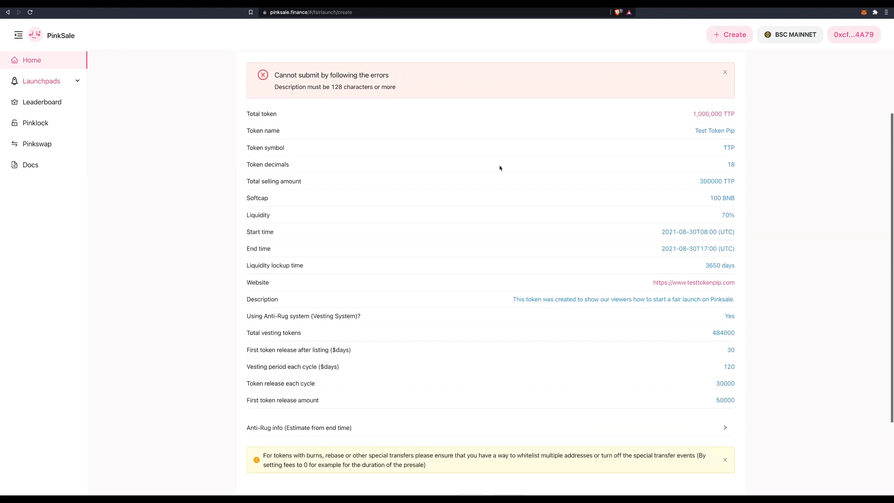
scroll(500, 168, down, 3)
click(467, 413)
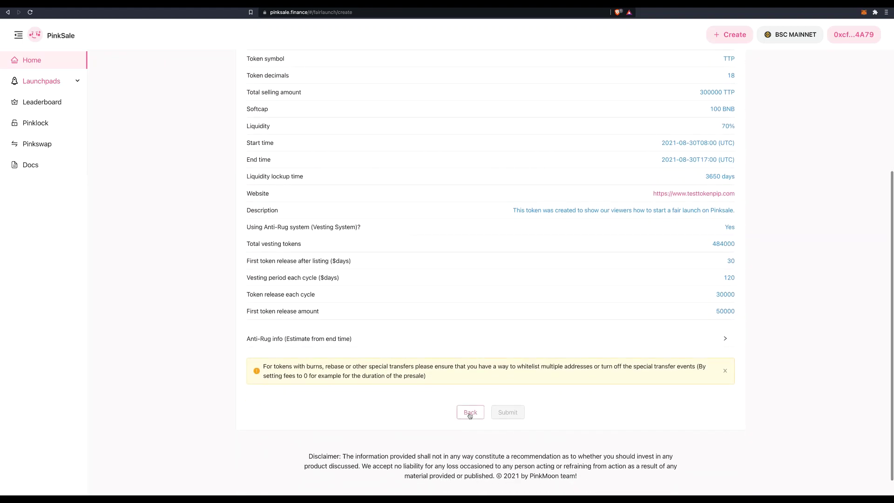
click(497, 338)
text(I)
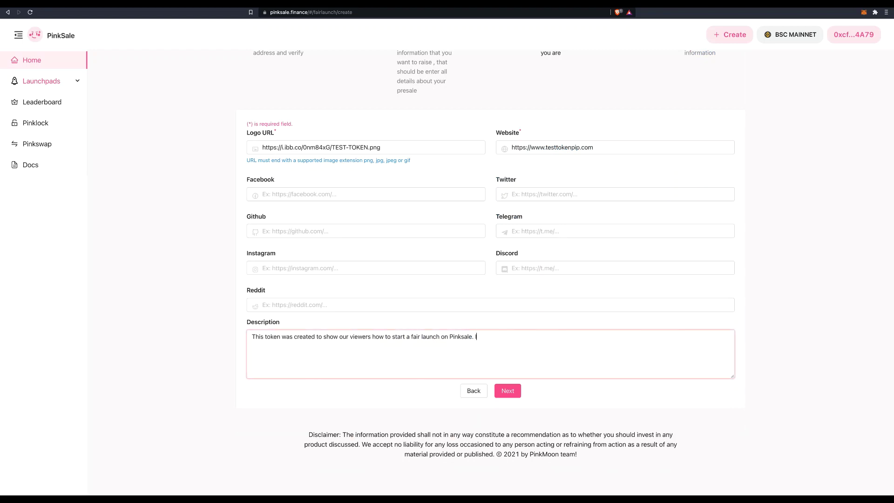
text( realllly hope that you all liked this video, thank you for)
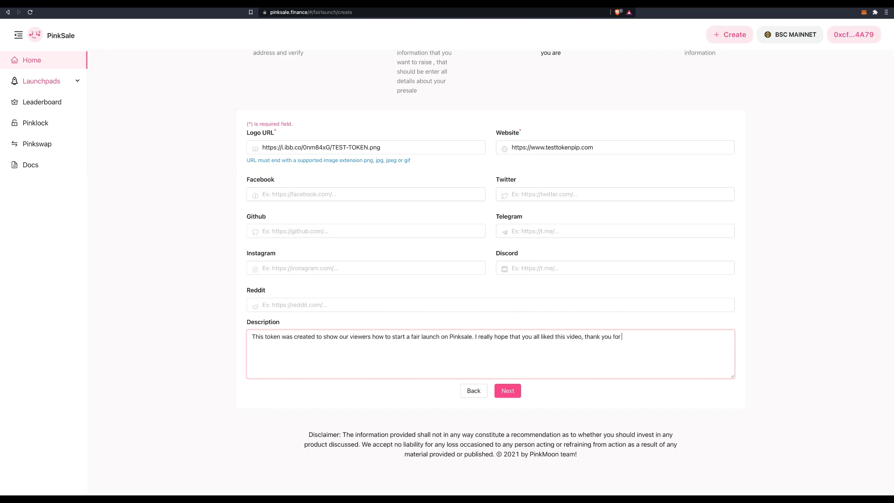
text( watching.)
click(507, 392)
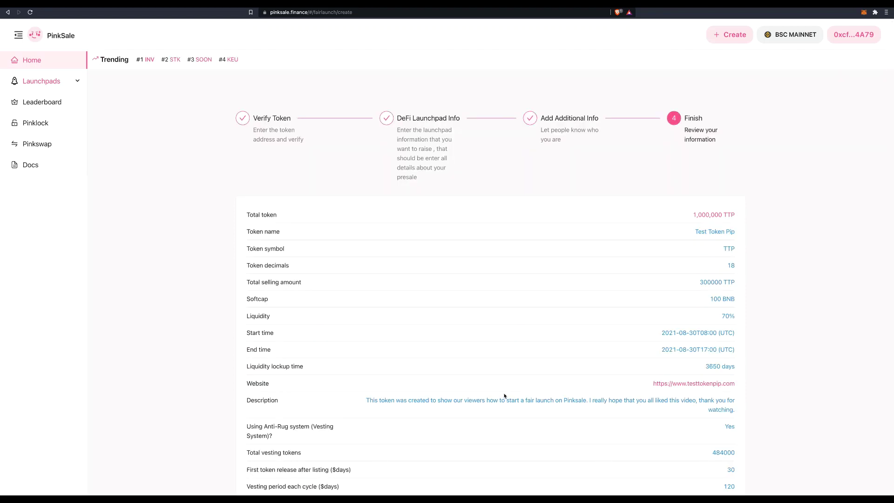
scroll(506, 396, down, 1)
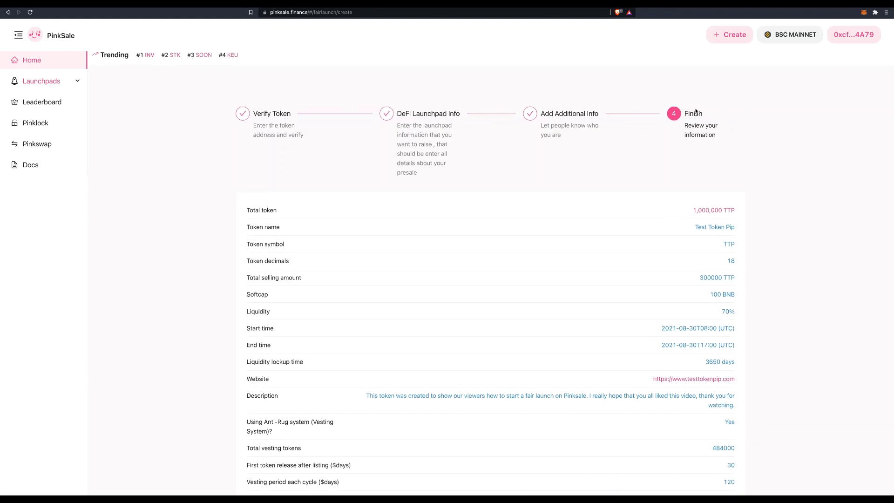
scroll(600, 182, down, 3)
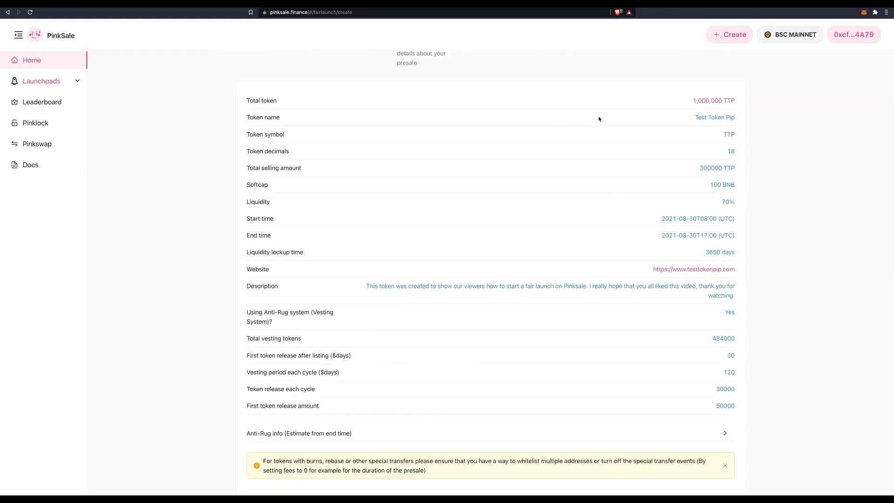
scroll(616, 119, down, 1)
scroll(647, 135, down, 1)
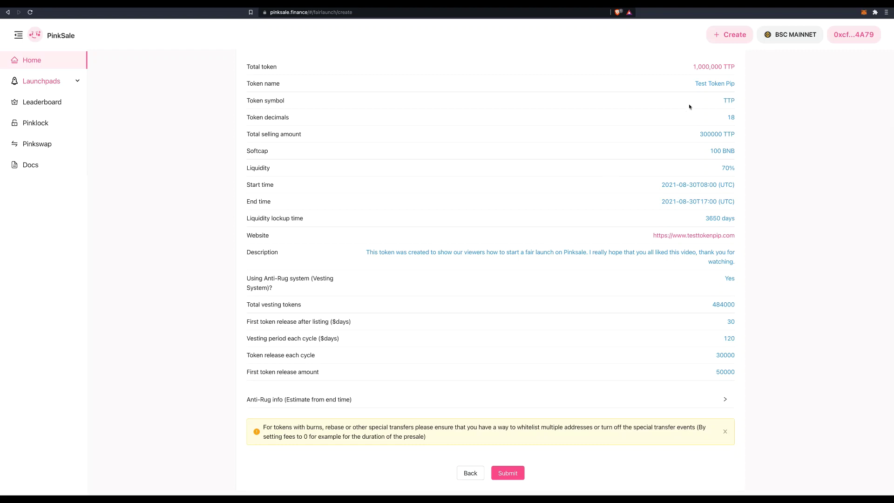
scroll(654, 219, down, 1)
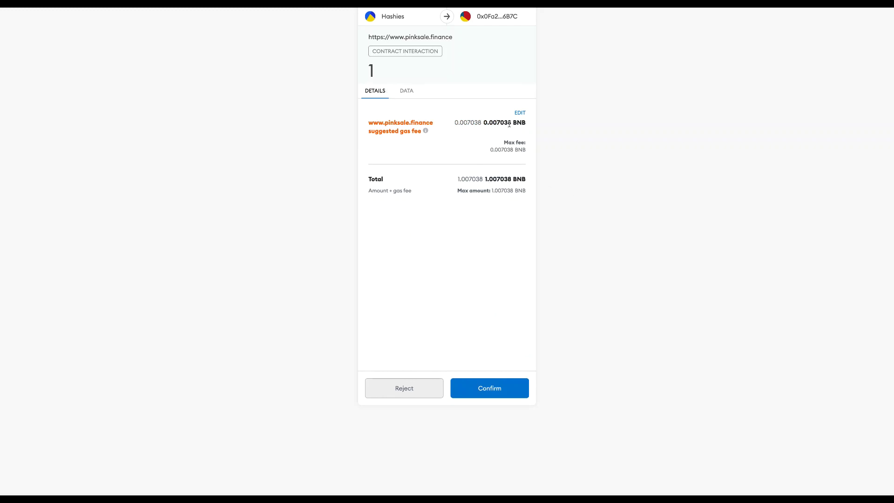
Confirm the 1 BNB pinksale.finance transaction in MetaMask to create the fair launch.
click(489, 389)
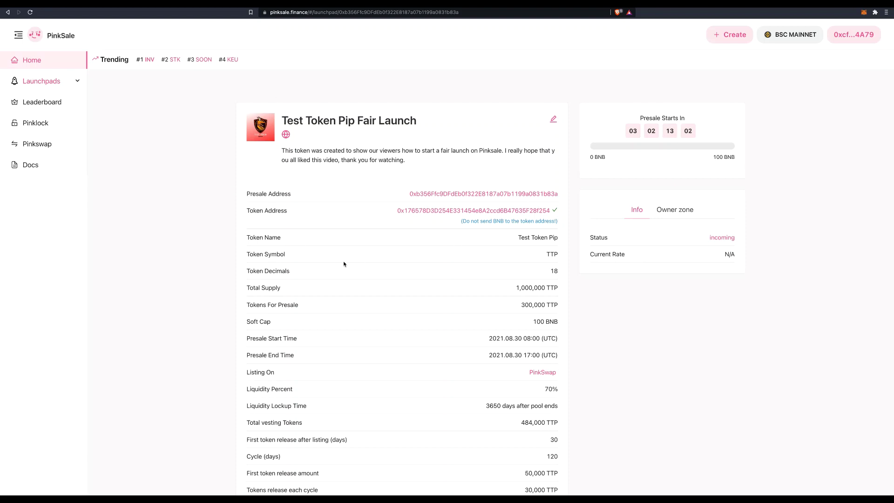
scroll(344, 264, down, 1)
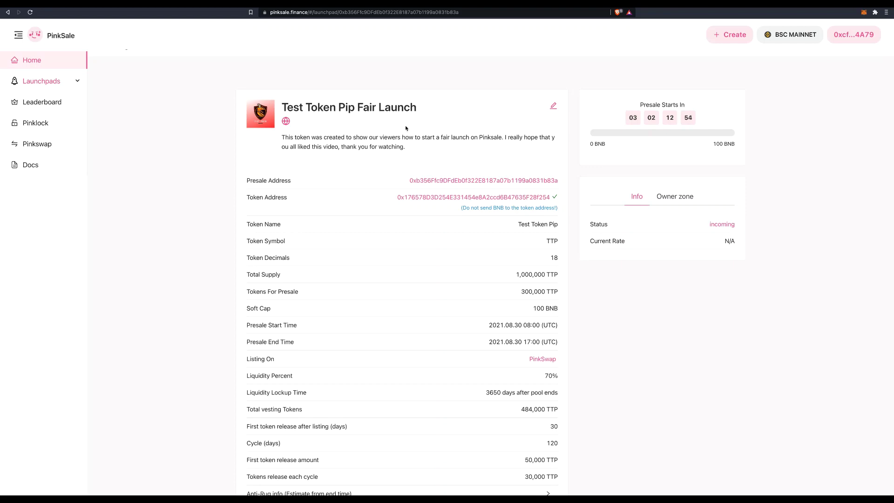
scroll(348, 157, down, 3)
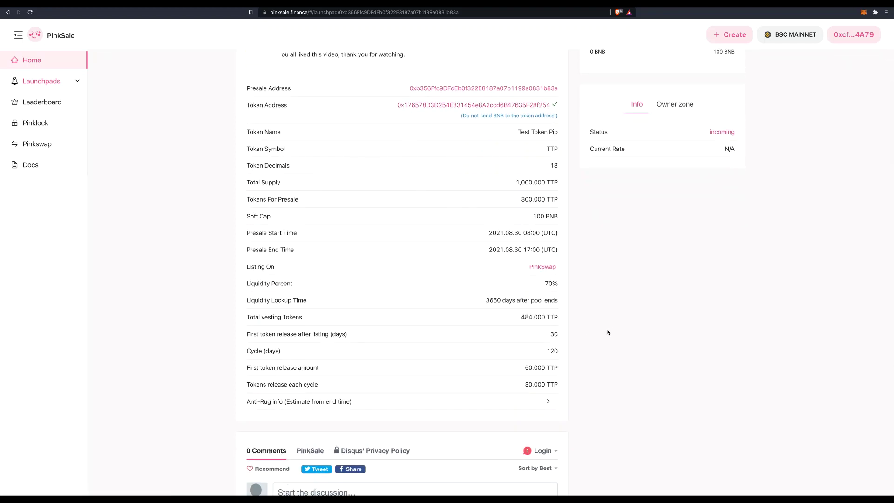
scroll(613, 330, down, 1)
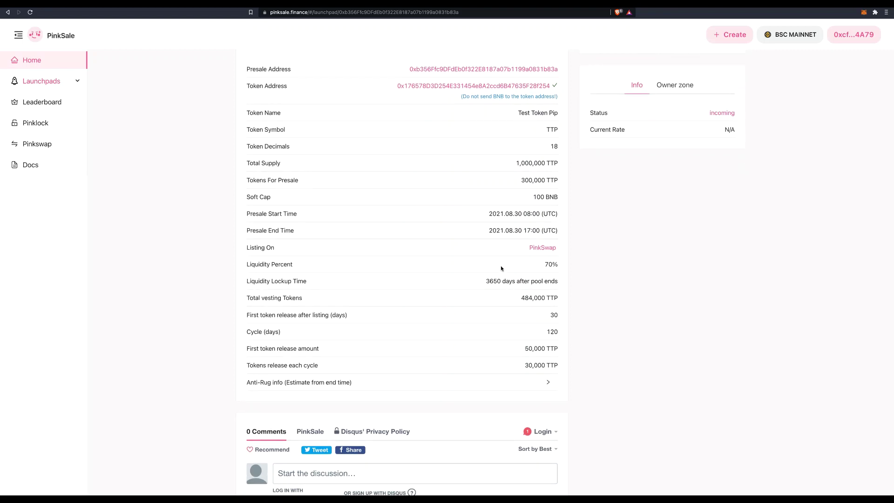
scroll(501, 268, up, 1)
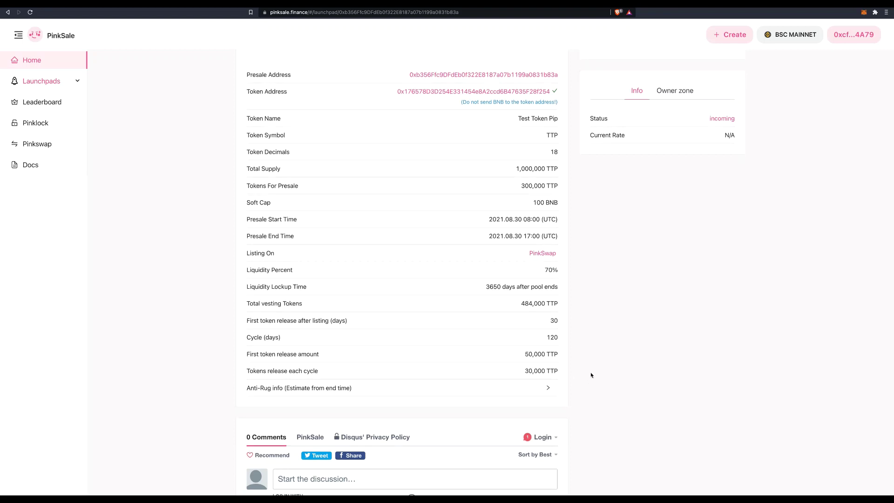
scroll(591, 372, down, 1)
click(548, 358)
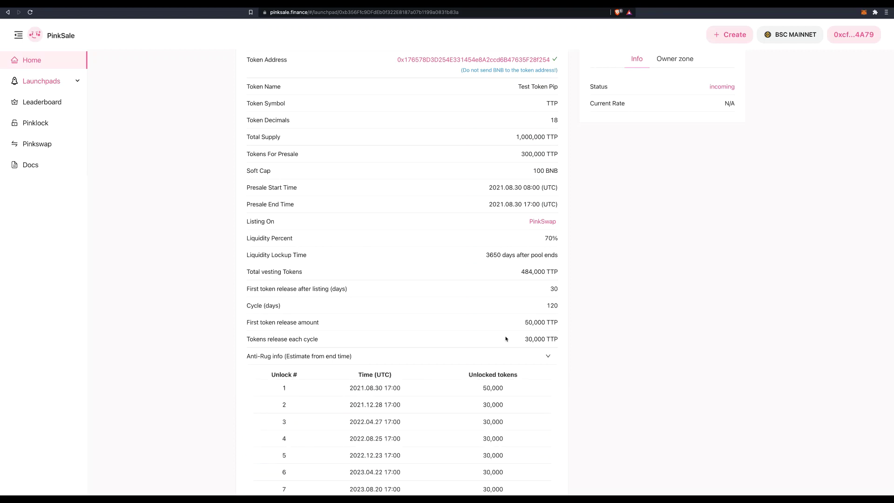
scroll(507, 339, down, 3)
scroll(506, 339, down, 3)
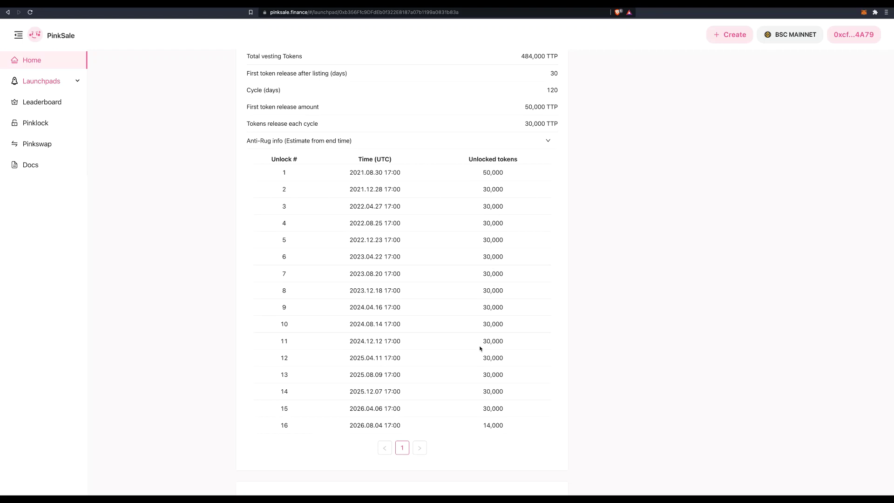
scroll(488, 349, up, 2)
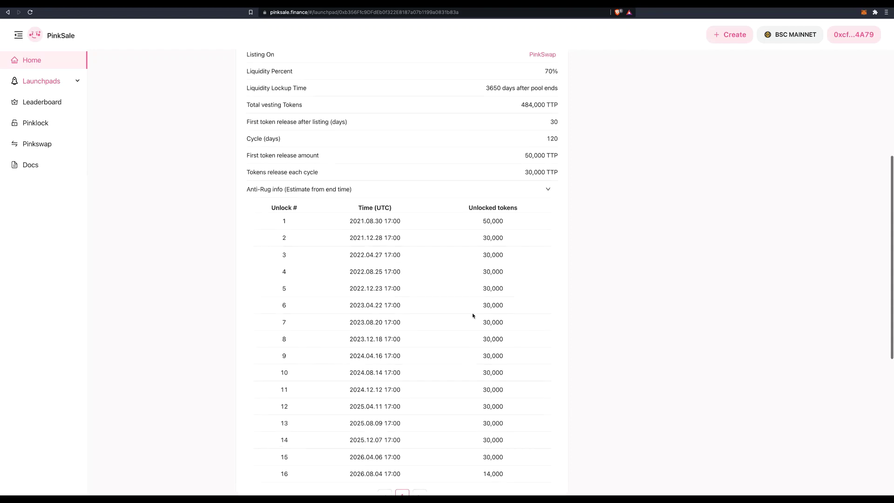
scroll(419, 261, down, 1)
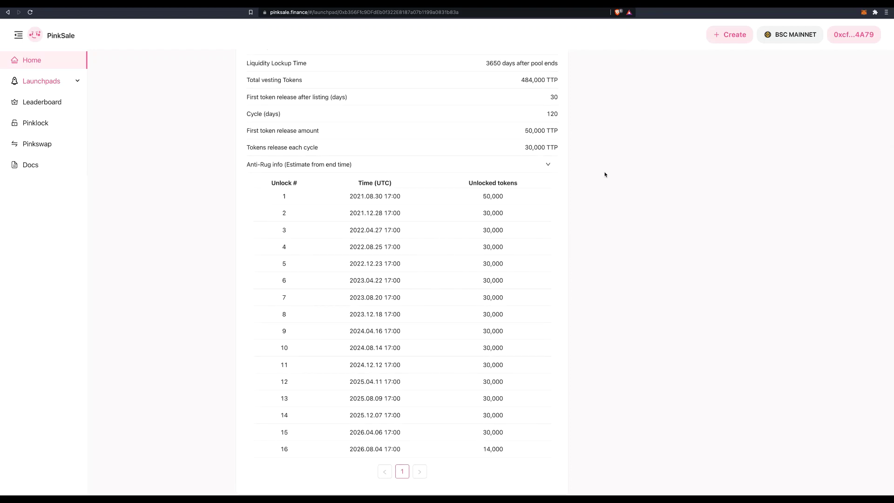
click(550, 166)
scroll(571, 214, up, 7)
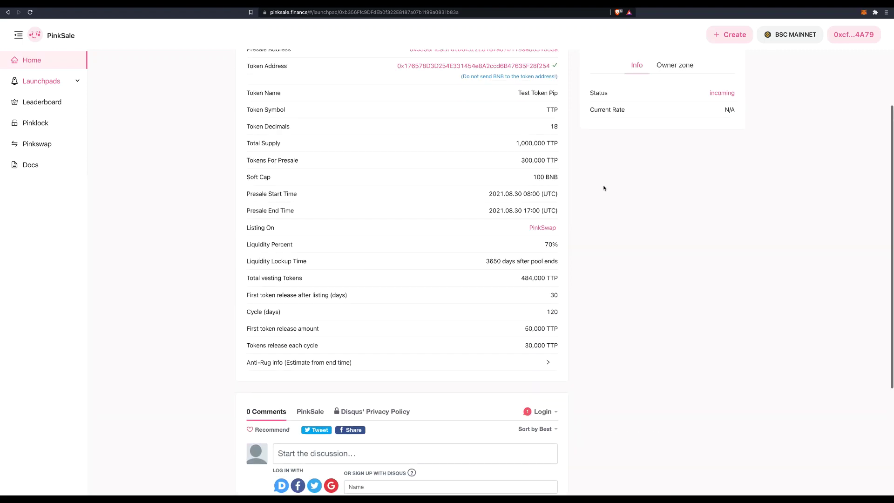
scroll(571, 211, down, 2)
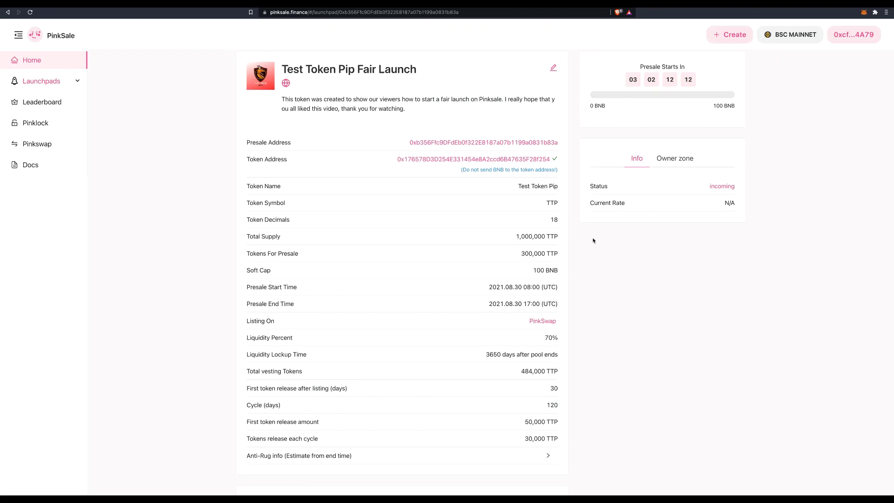
scroll(593, 240, down, 1)
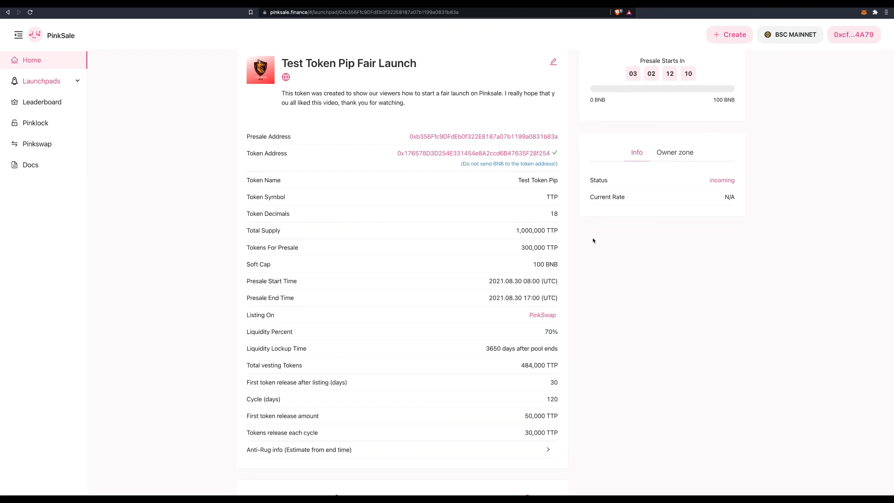